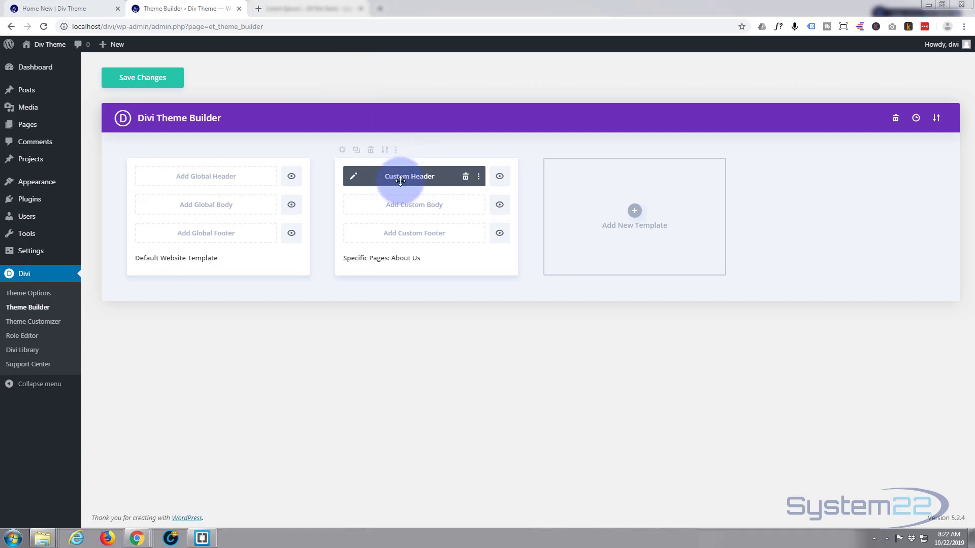
- View the site homepage with its default header
left_click(41, 8)
left_click(585, 71)
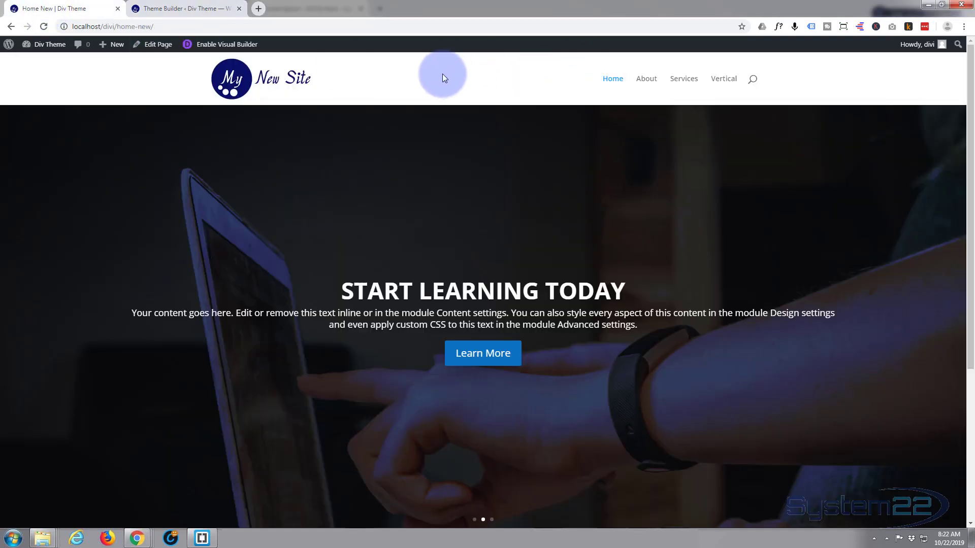
left_click(363, 96)
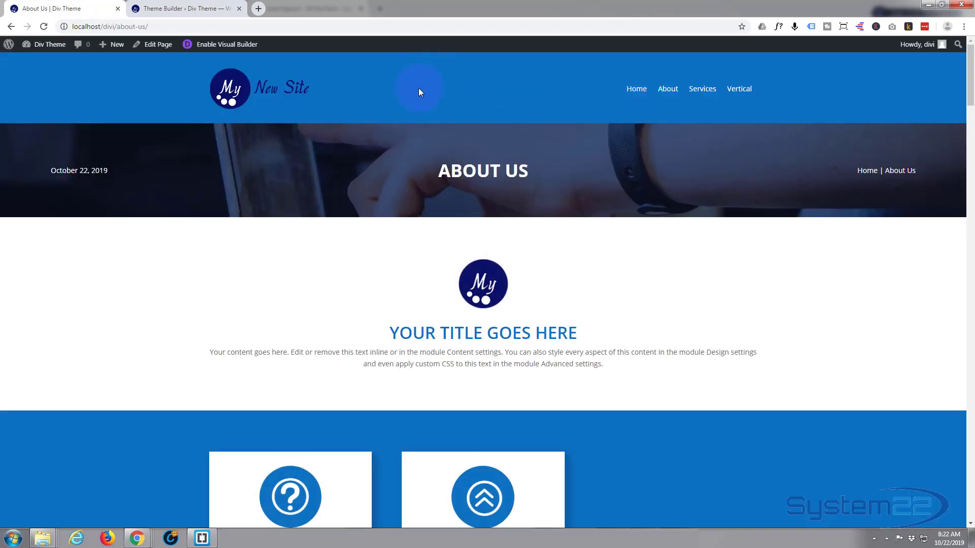
- Check which pages the About Us template uses, view the About Us page, then return home
left_click(181, 9)
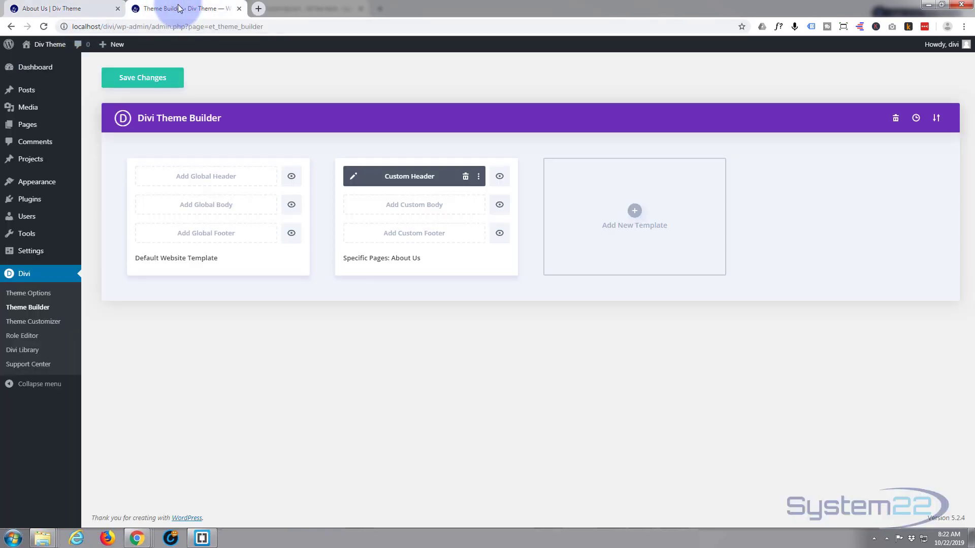
mouse_move(381, 259)
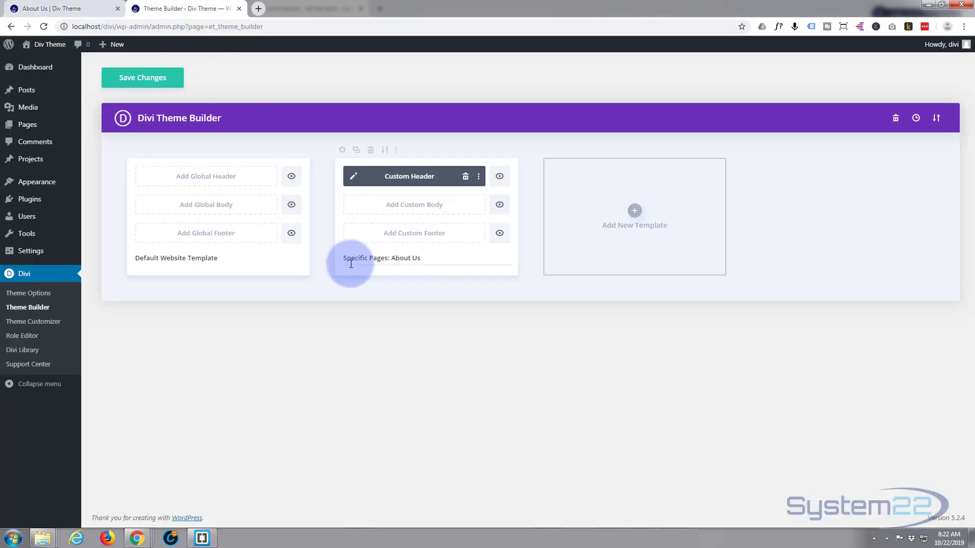
left_click(342, 149)
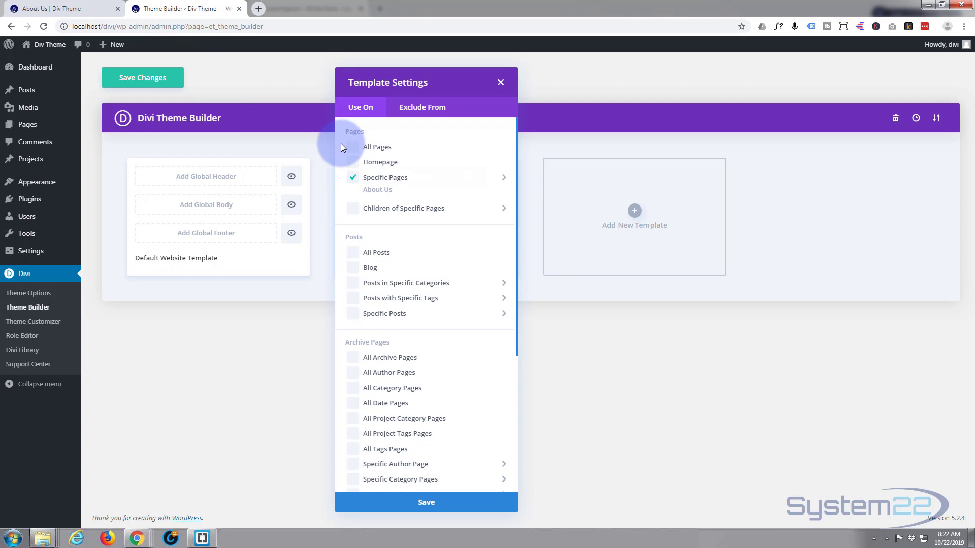
left_click(384, 178)
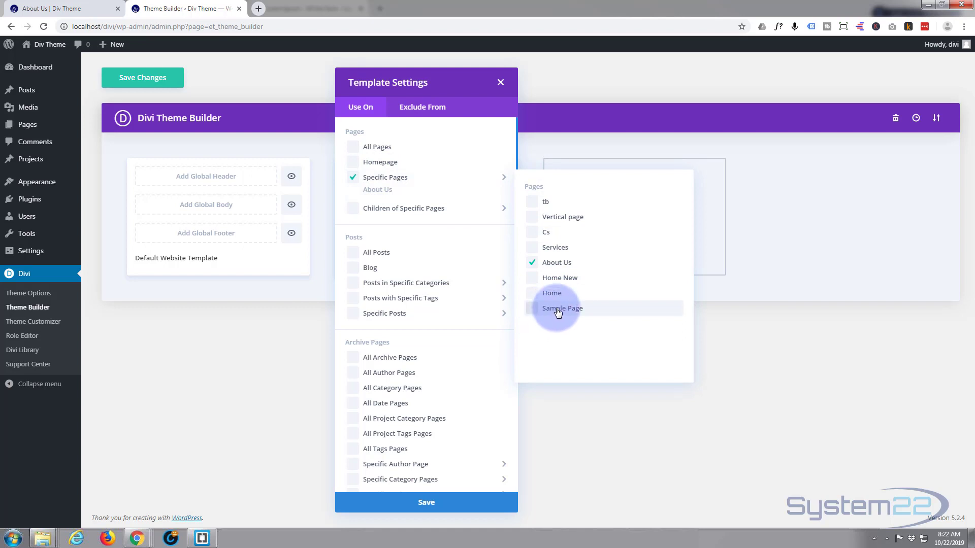
left_click(194, 394)
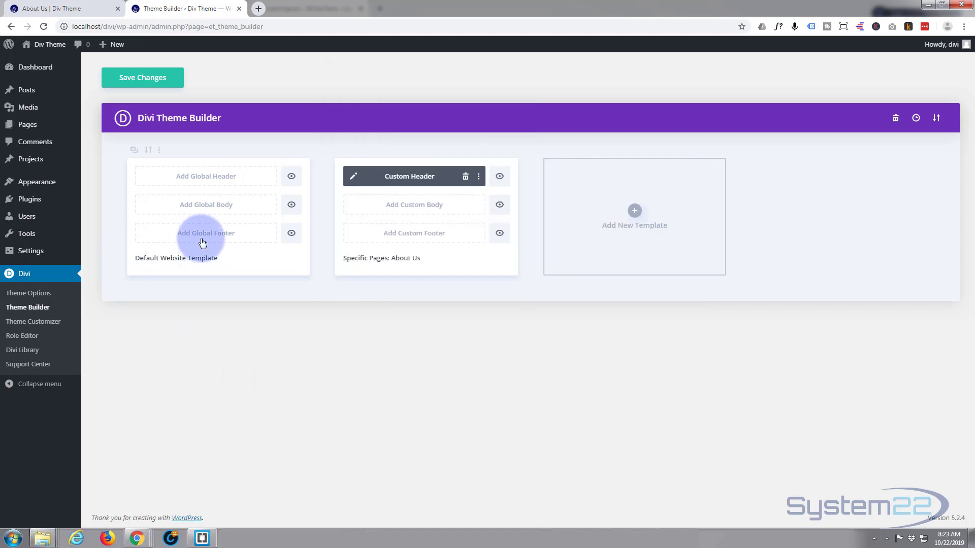
left_click(67, 9)
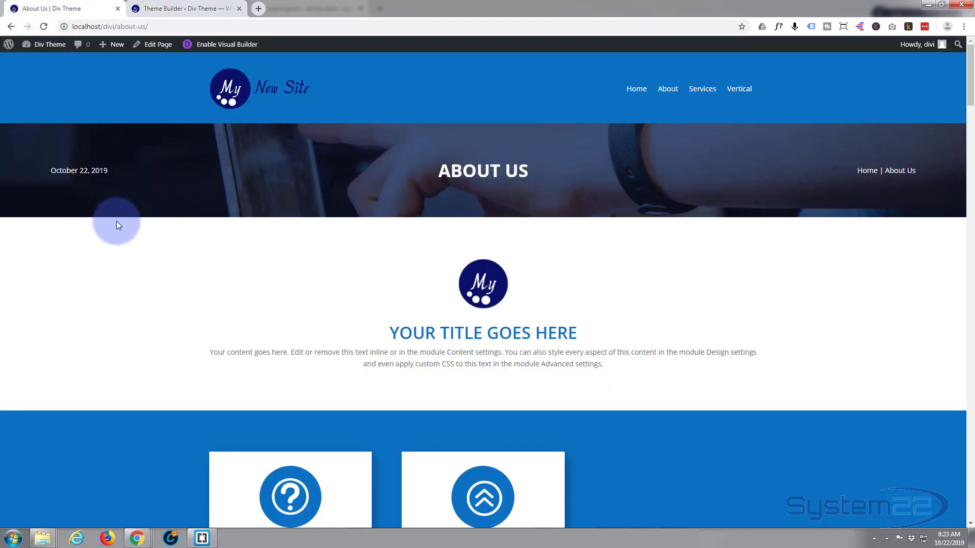
left_click(636, 90)
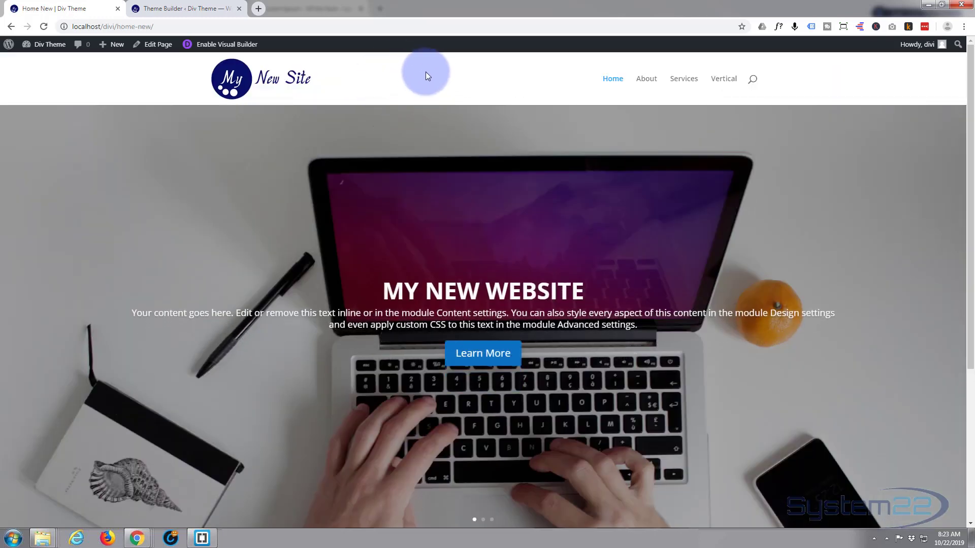
scroll(311, 304, "down", 2)
scroll(312, 305, "down", 2)
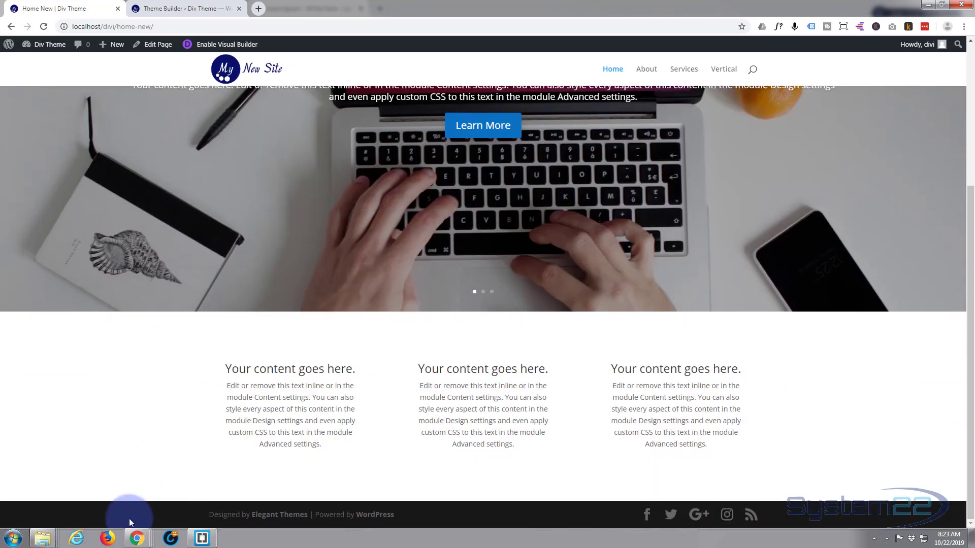
scroll(129, 518, "up", 3)
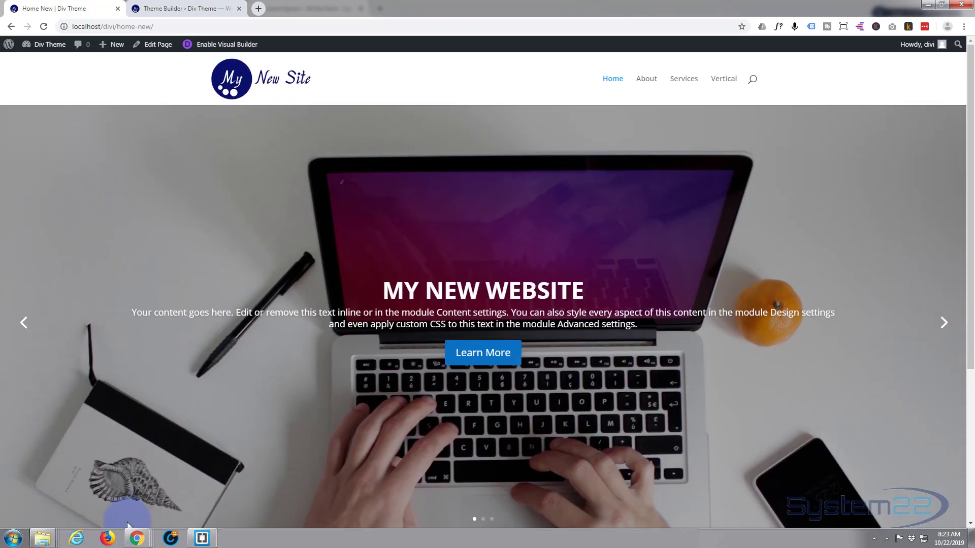
- Build a global header from scratch with a one-column row holding a Menu module
left_click(191, 9)
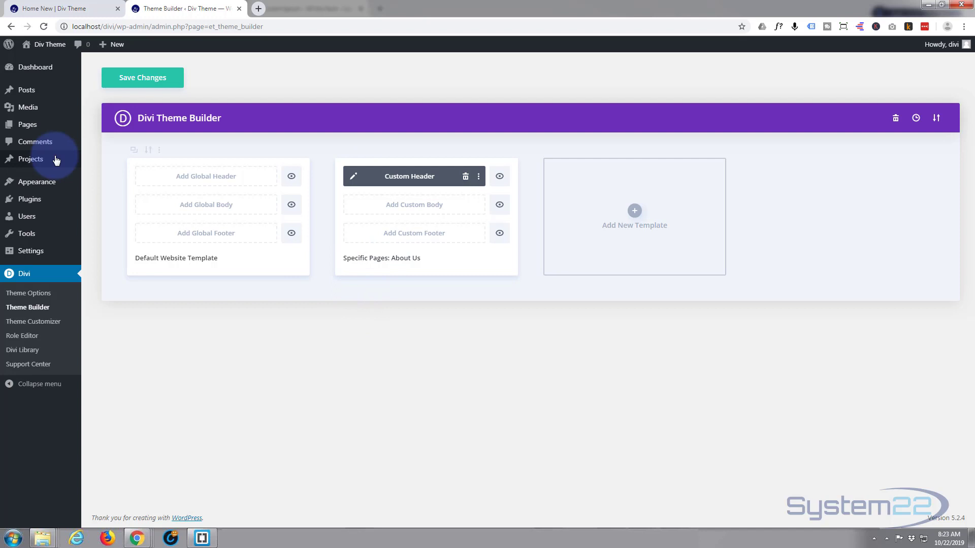
mouse_move(157, 179)
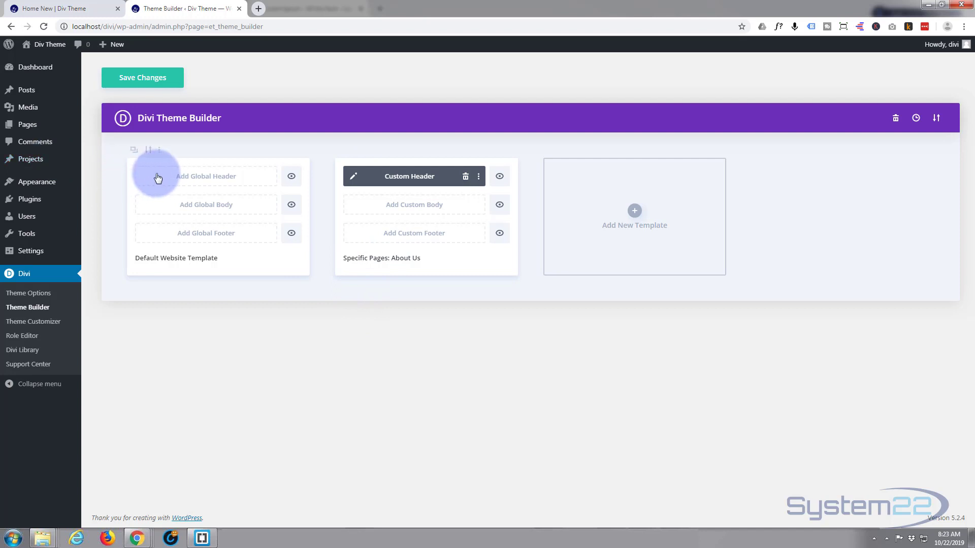
left_click(209, 181)
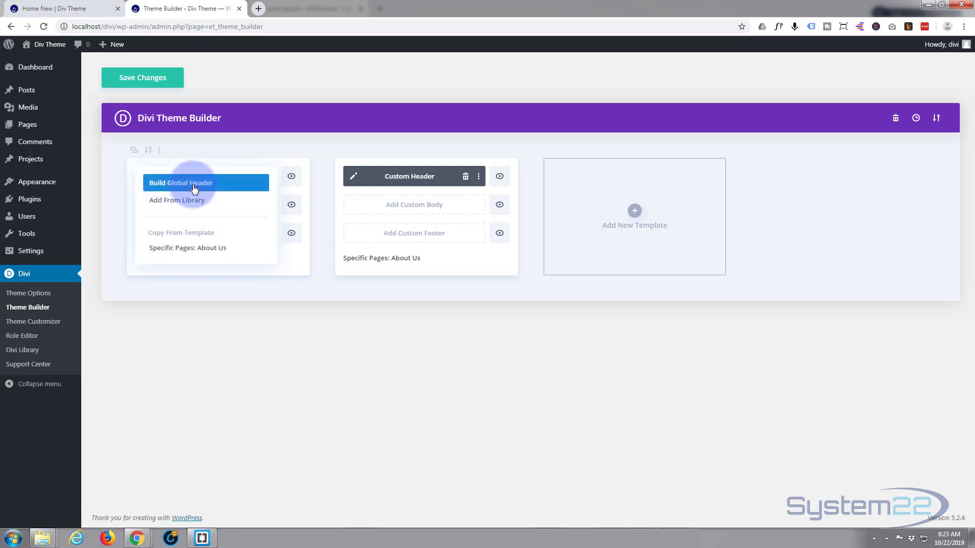
left_click(193, 185)
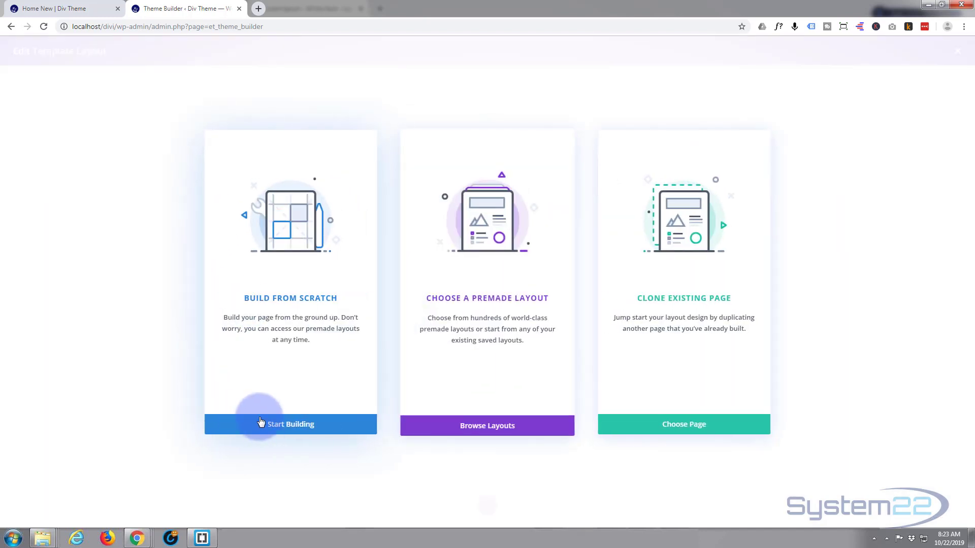
left_click(288, 434)
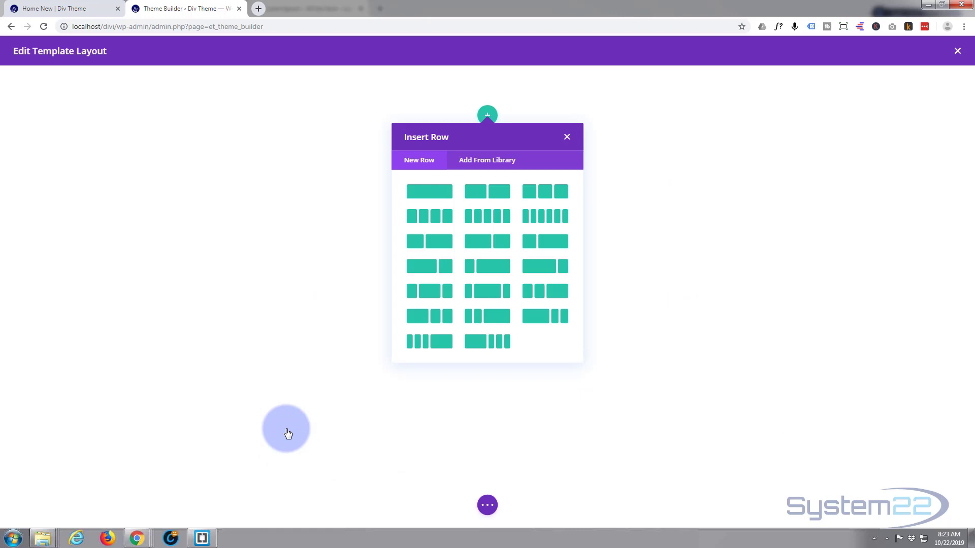
left_click(435, 196)
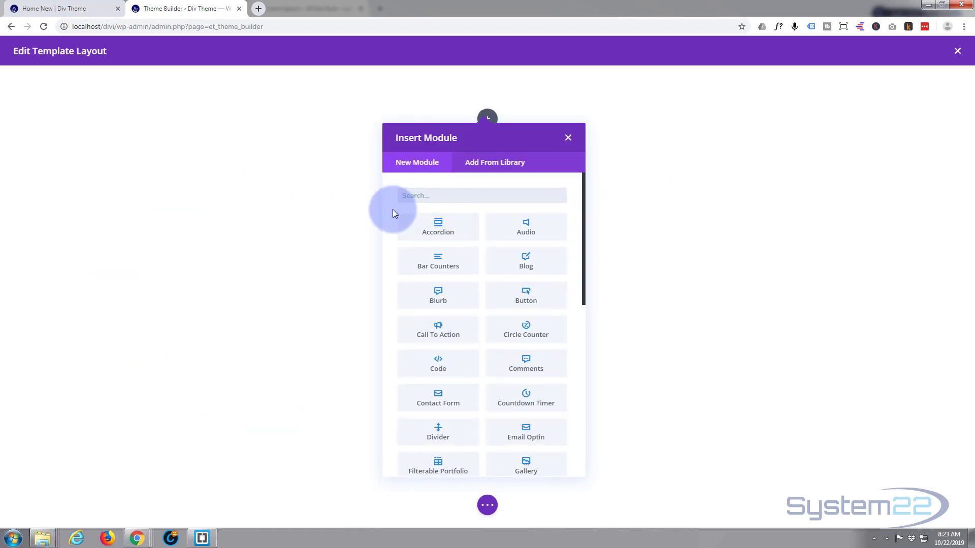
scroll(445, 270, "down", 1)
scroll(446, 273, "down", 1)
scroll(447, 276, "down", 1)
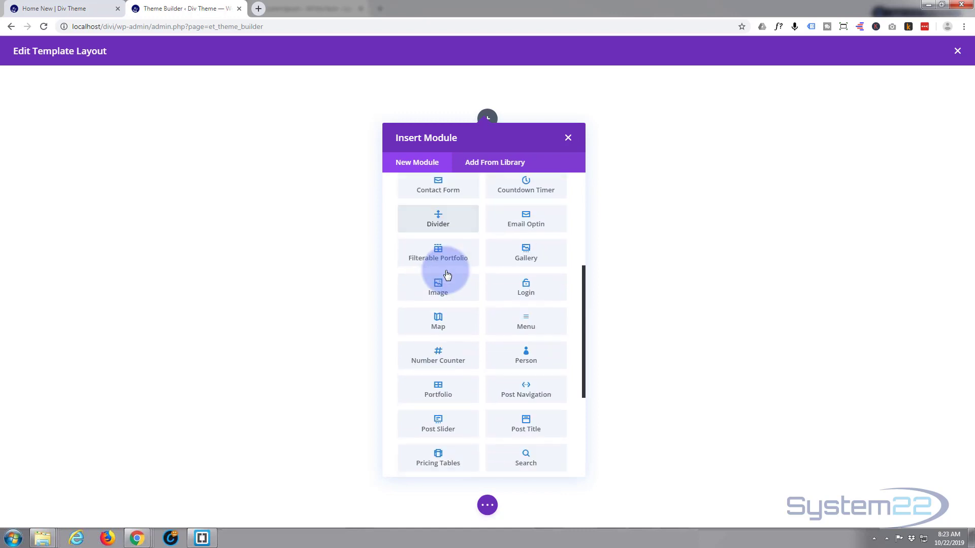
scroll(447, 276, "down", 1)
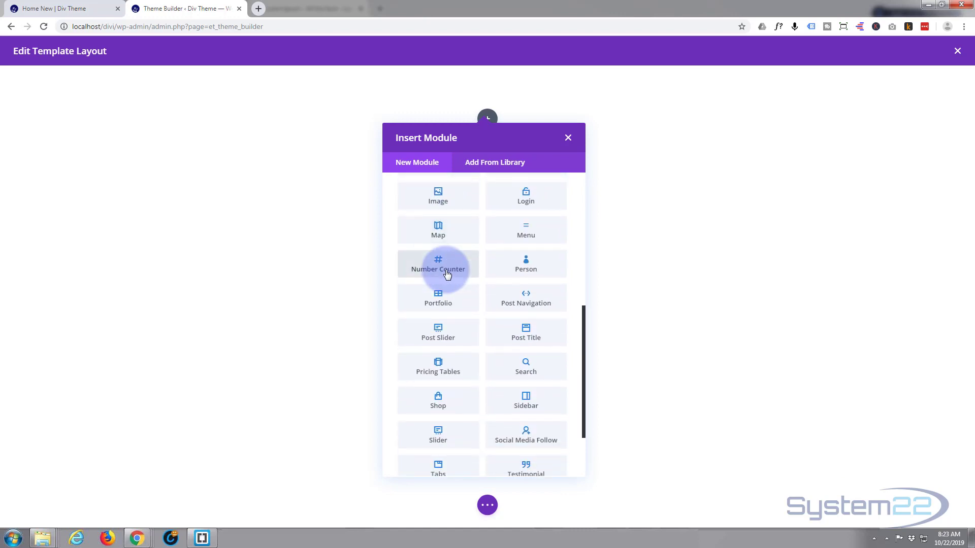
left_click(515, 232)
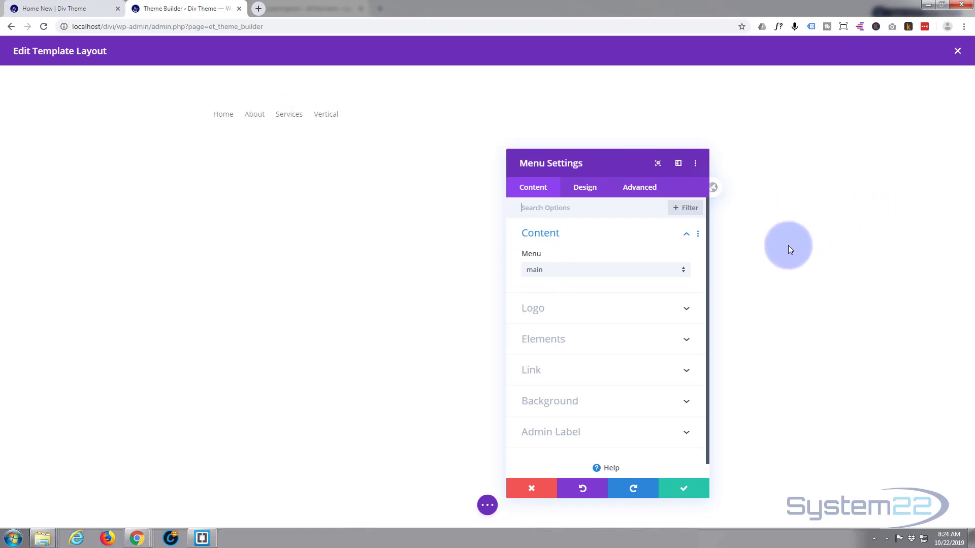
- Set the My New Site image as the Menu module's logo and compare with the live homepage
left_click(616, 309)
left_click(608, 292)
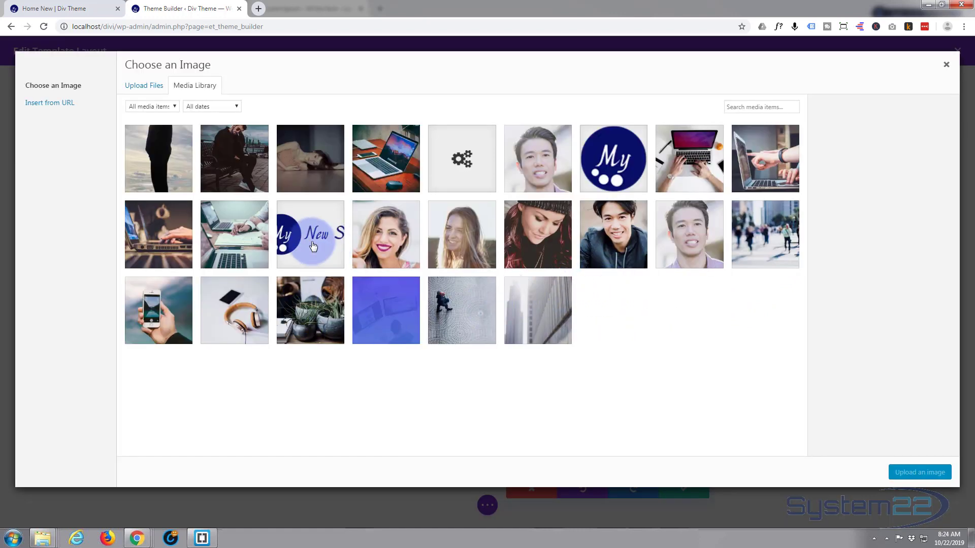
left_click(311, 246)
left_click(919, 473)
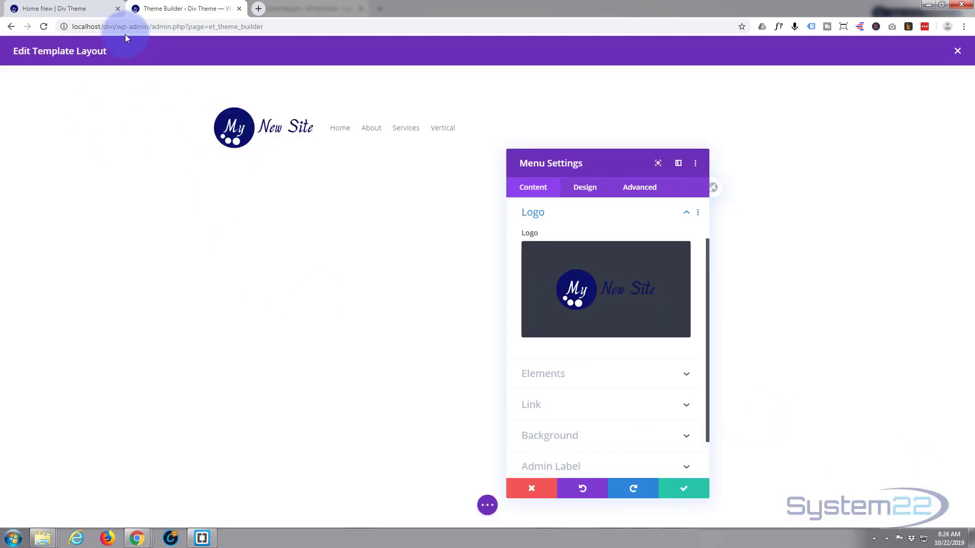
left_click(53, 8)
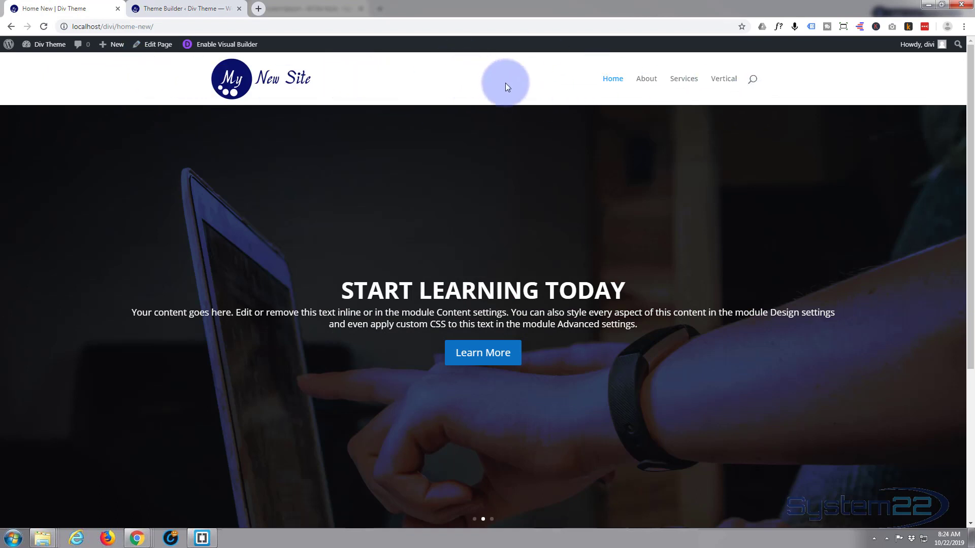
left_click(168, 12)
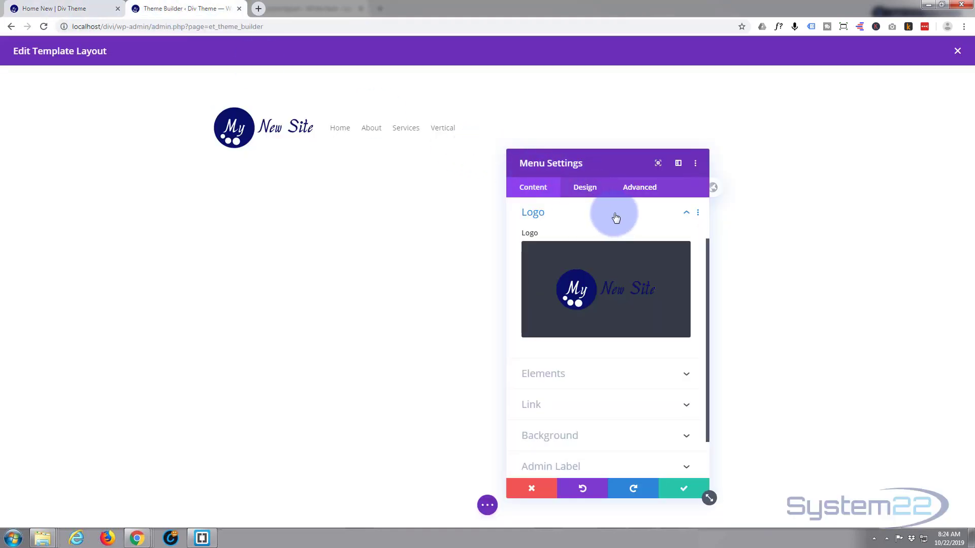
scroll(583, 320, "up", 1)
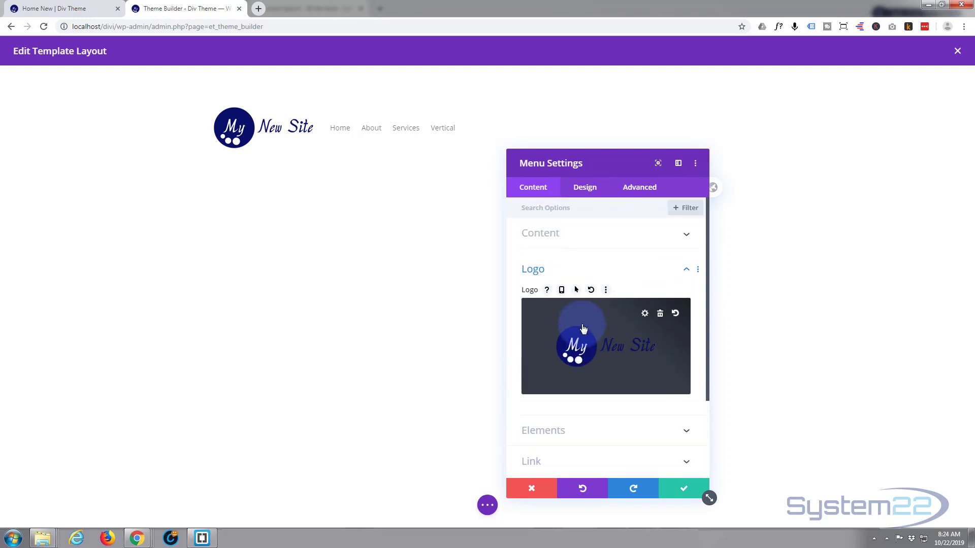
- Change the header menu's Layout Style to Inline Centered Logo
left_click(589, 193)
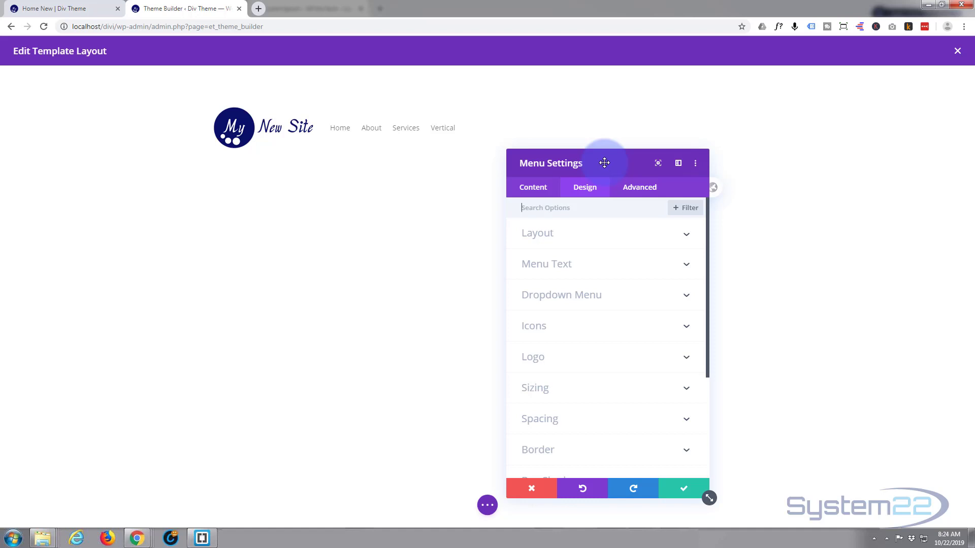
mouse_move(583, 163)
left_mouse_down()
mouse_move(546, 188)
mouse_move(525, 187)
left_mouse_up()
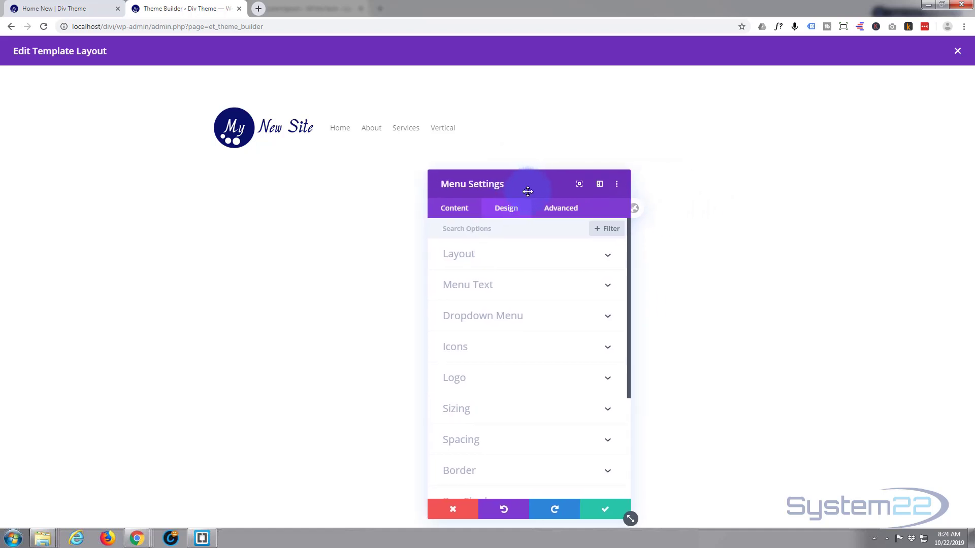
left_click(539, 262)
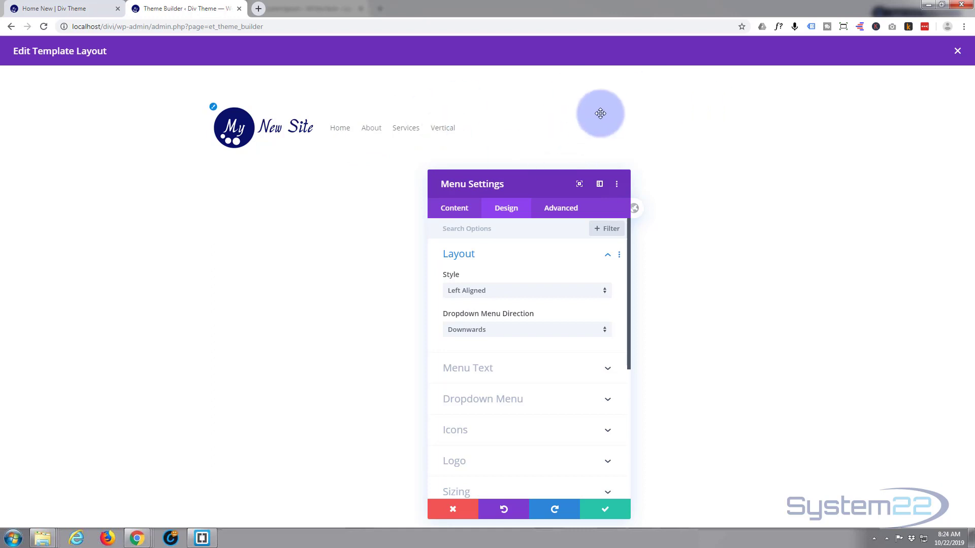
left_click(600, 295)
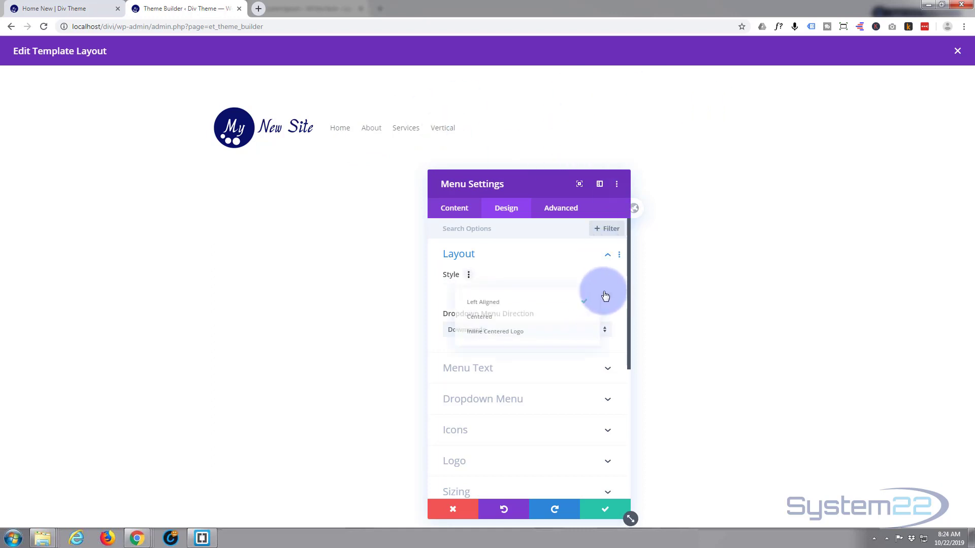
left_click(520, 319)
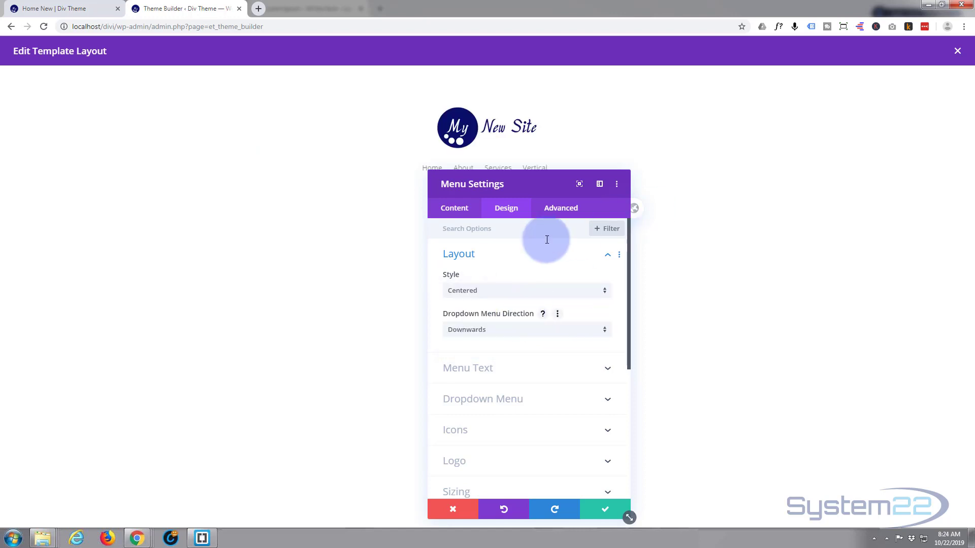
left_click_drag(601, 229, 685, 272)
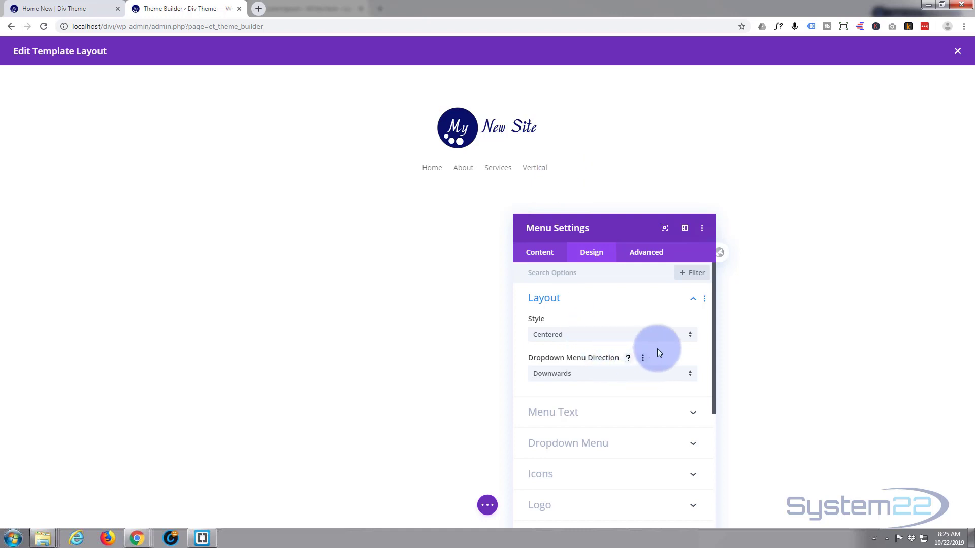
mouse_move(611, 334)
left_click(690, 339)
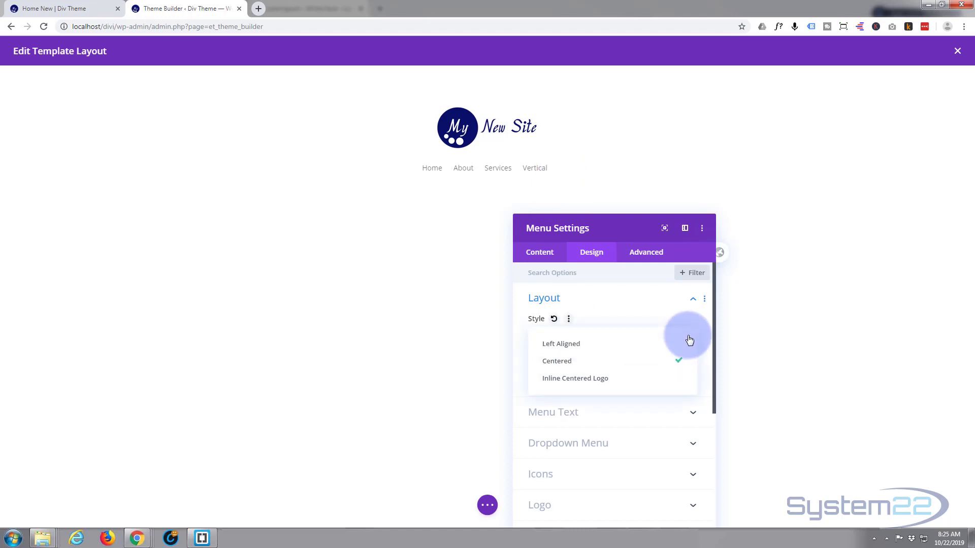
left_click(616, 385)
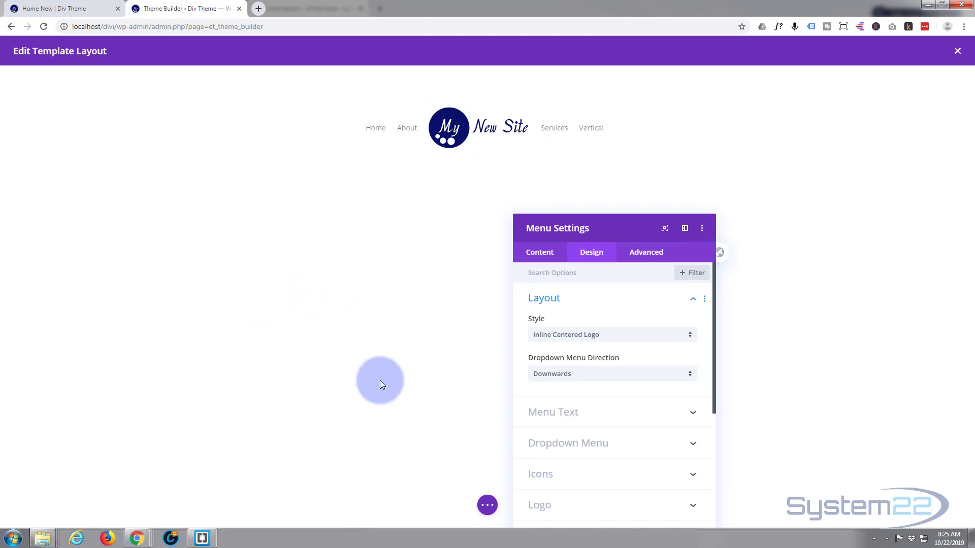
left_click_drag(646, 226, 663, 165)
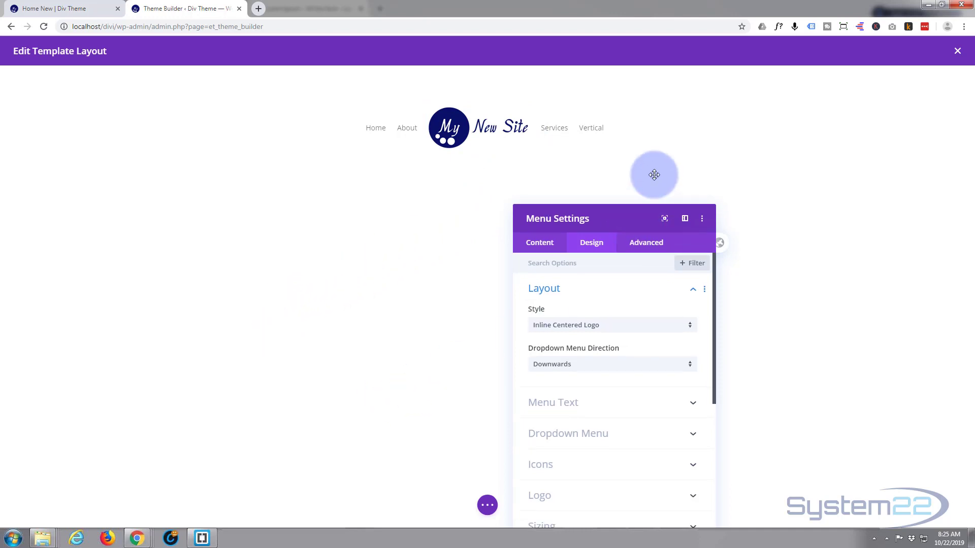
- Set the header section's top and bottom padding to 0px
left_click(709, 495)
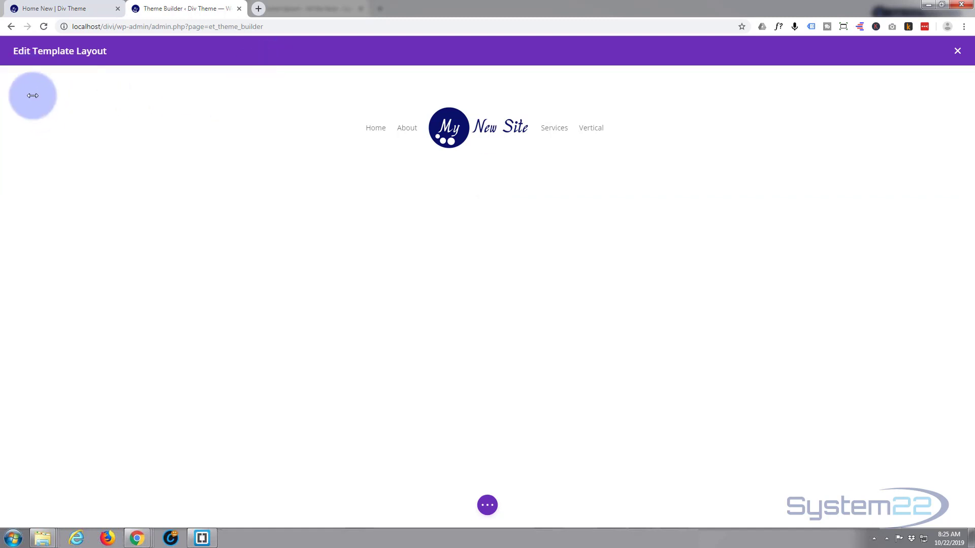
mouse_move(33, 96)
left_click(26, 76)
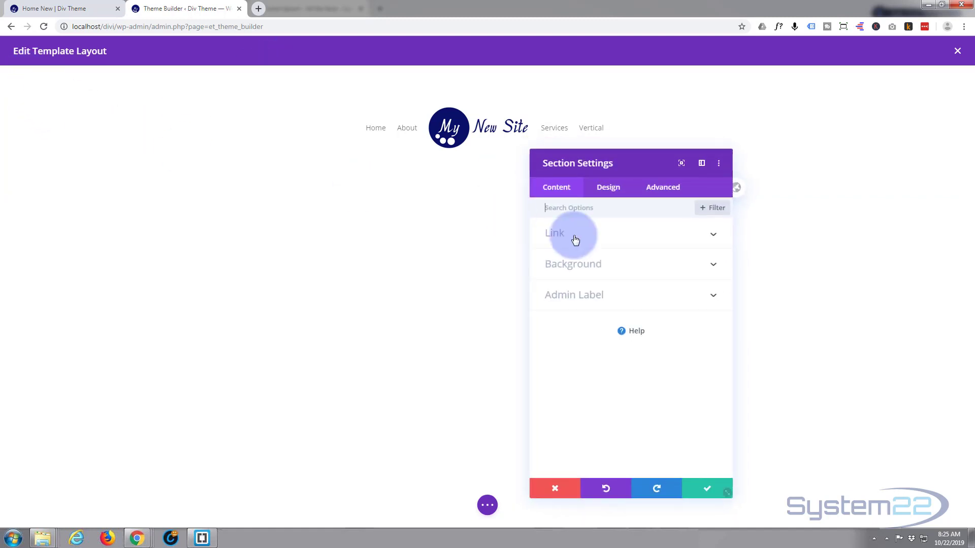
left_click(613, 192)
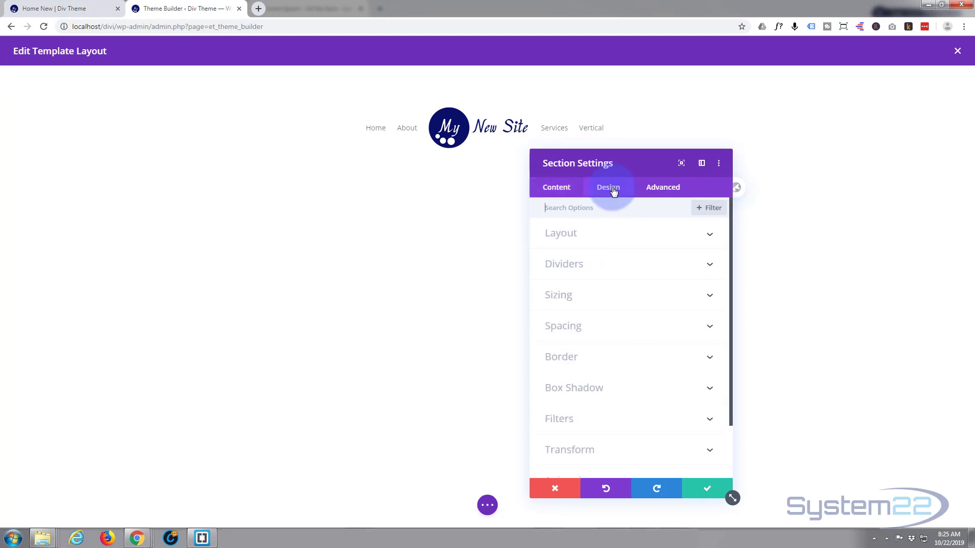
left_click(628, 329)
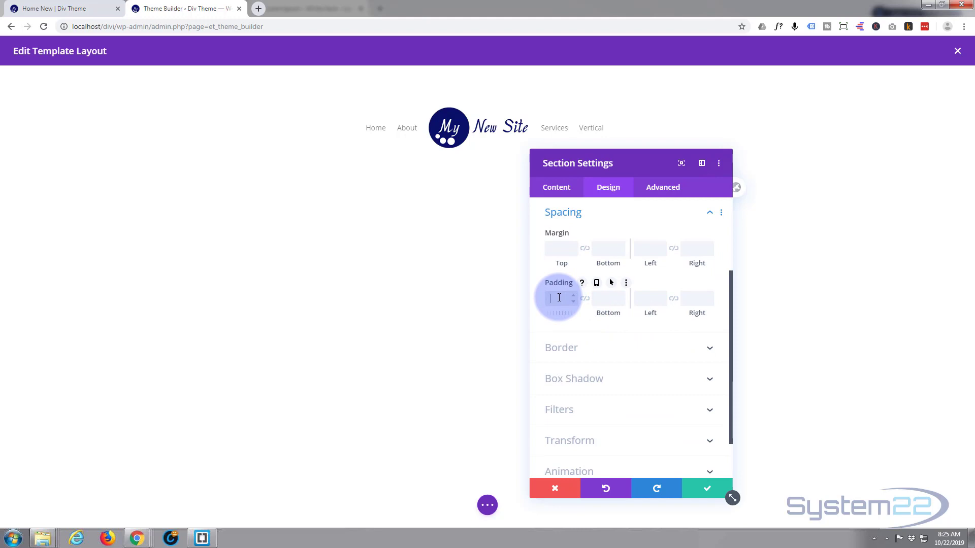
type("0")
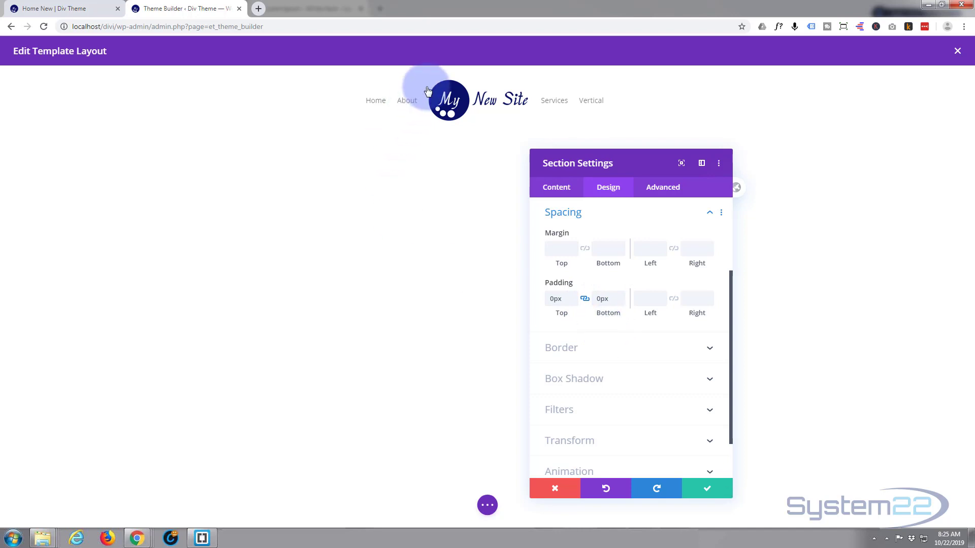
- Apply the fourth Box Shadow preset to the header section and save
left_click(629, 383)
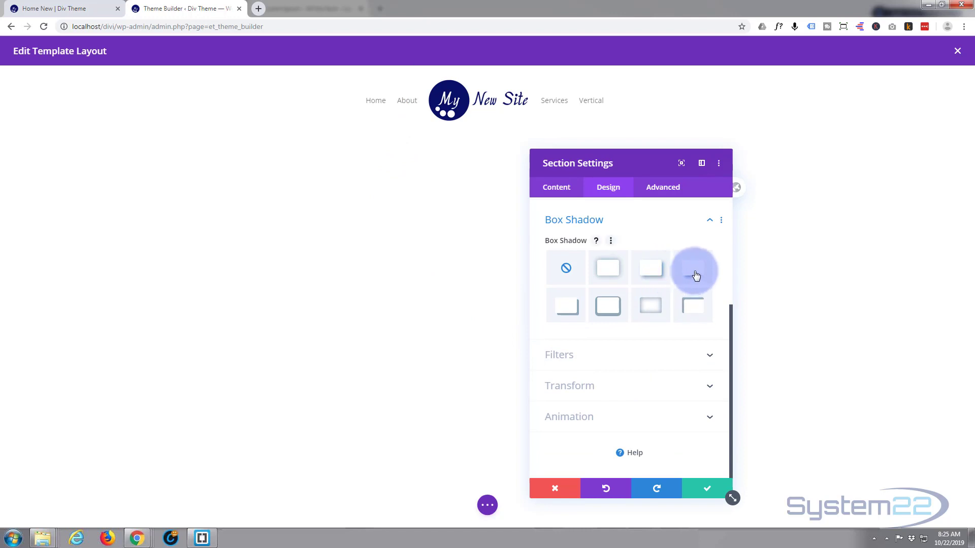
left_click(695, 275)
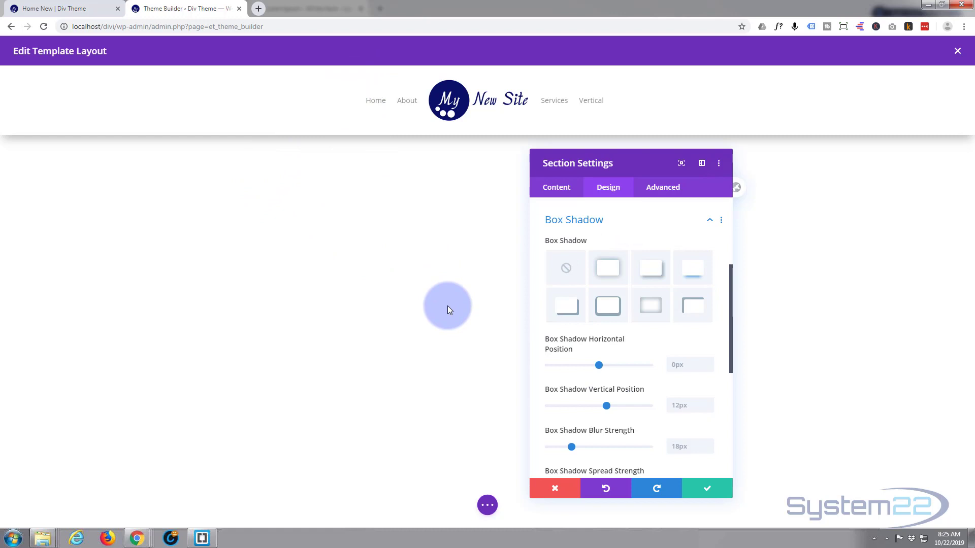
left_click(708, 491)
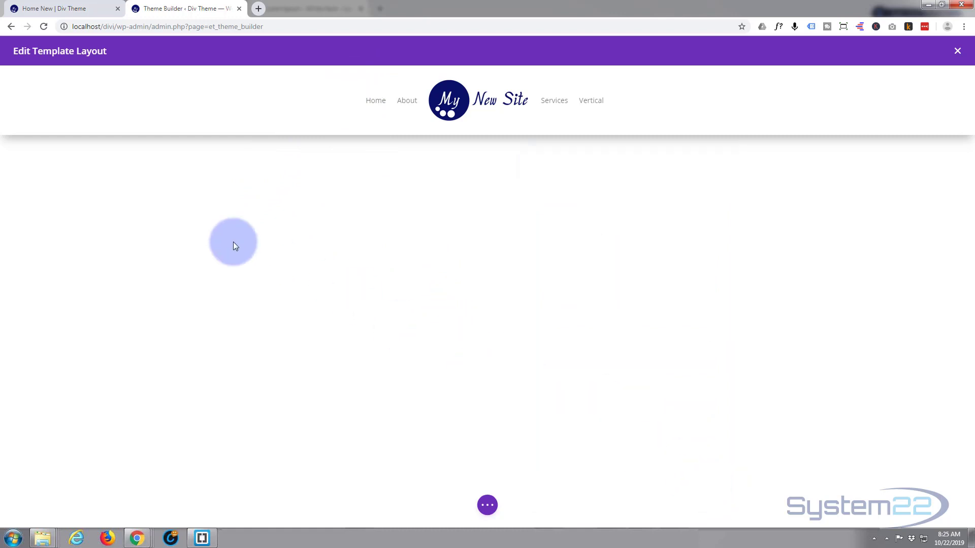
mouse_move(320, 79)
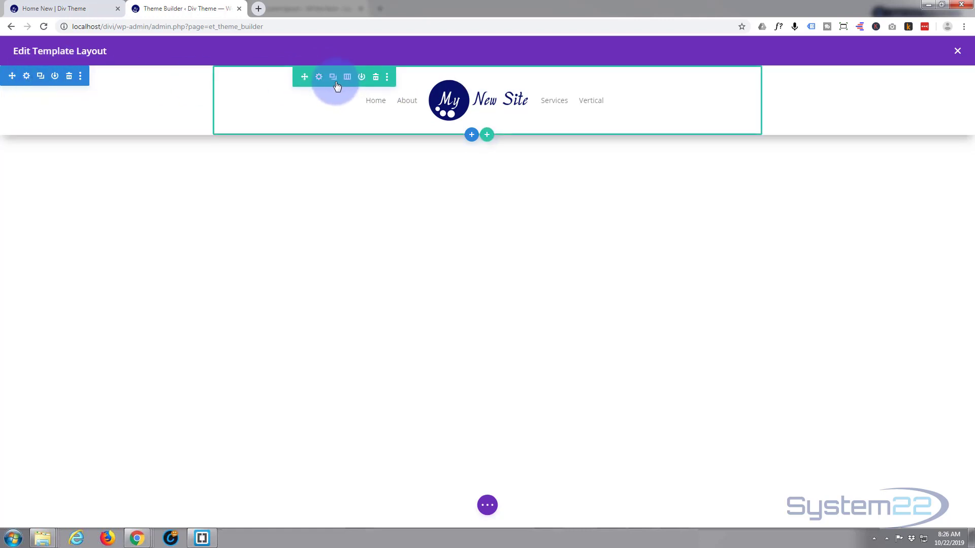
mouse_move(488, 99)
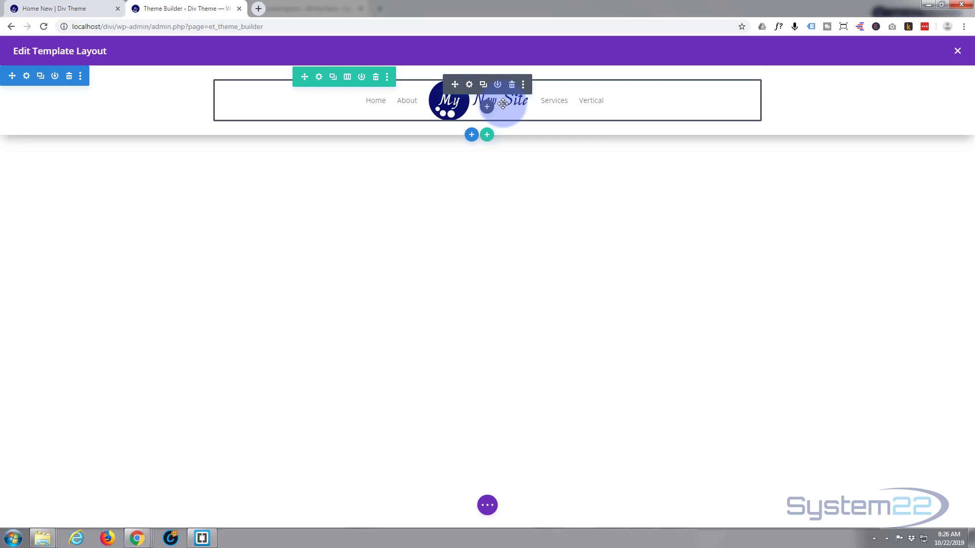
- Give the header row linked 10px top and bottom padding and save the layout
left_click(319, 78)
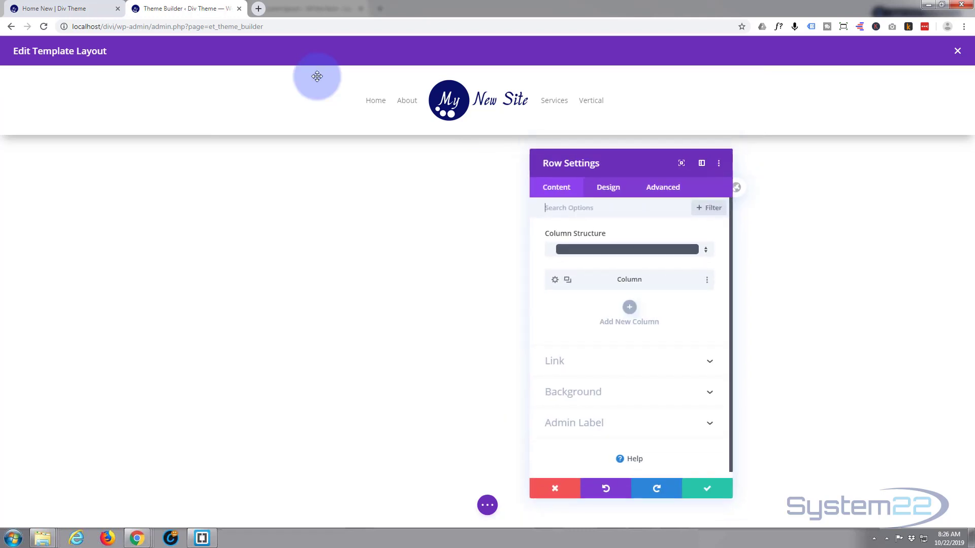
left_click(612, 193)
left_click(631, 270)
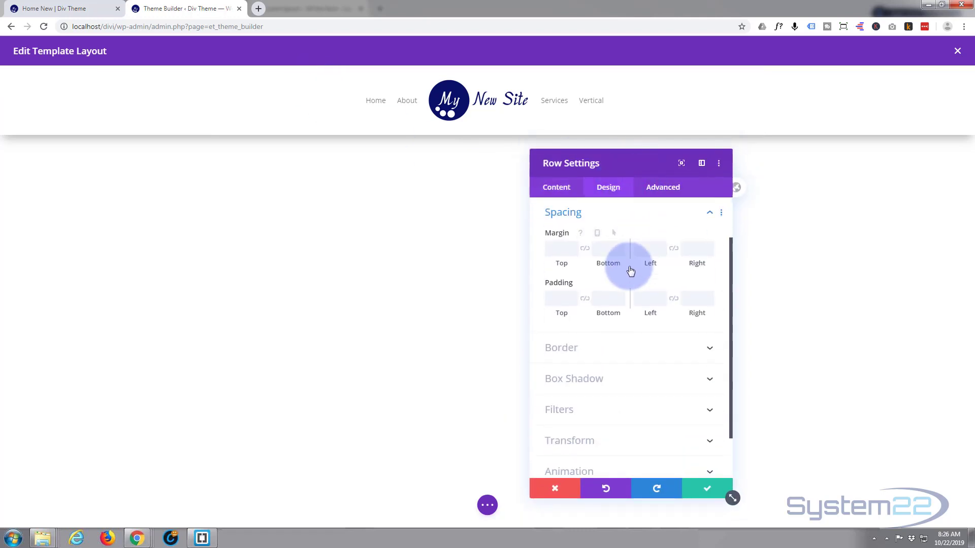
left_click(559, 300)
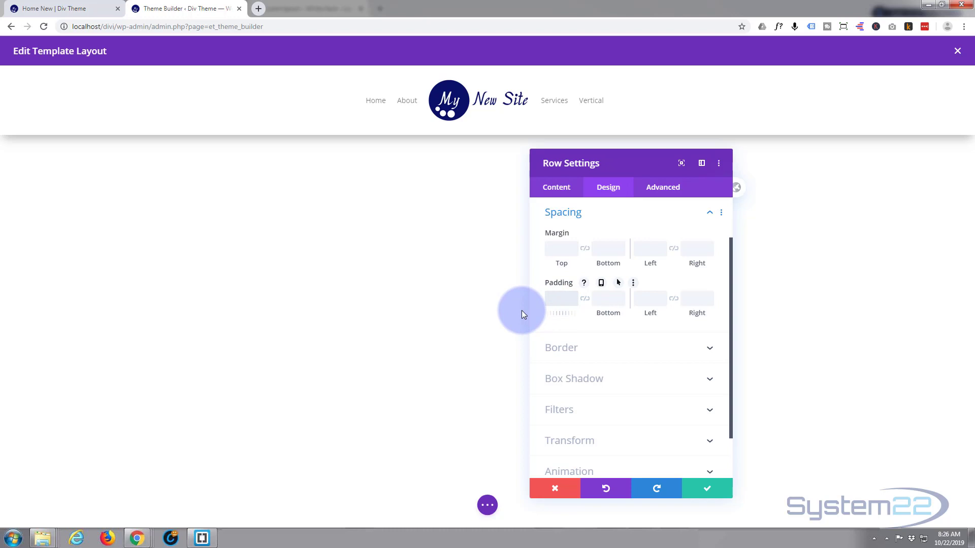
type("0")
left_click(584, 298)
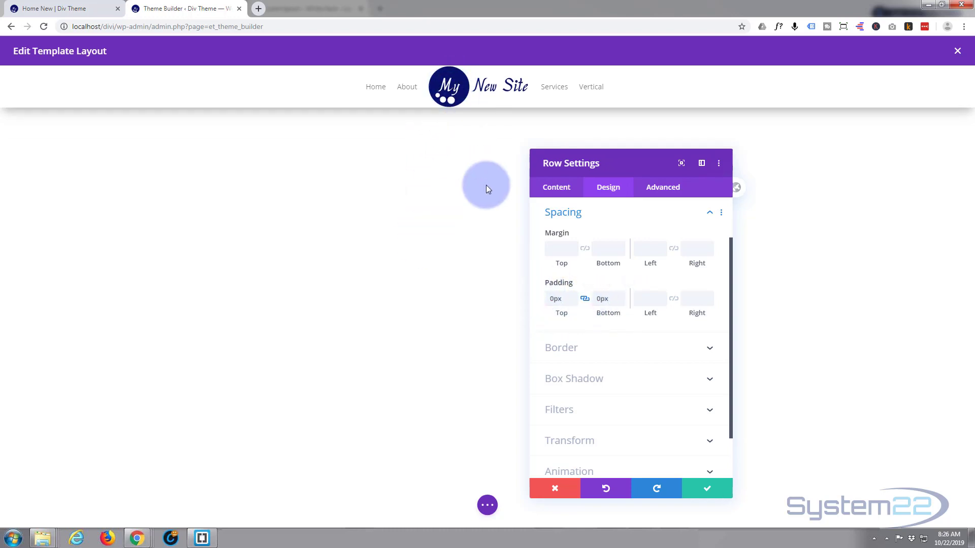
left_click(551, 297)
mouse_move(561, 298)
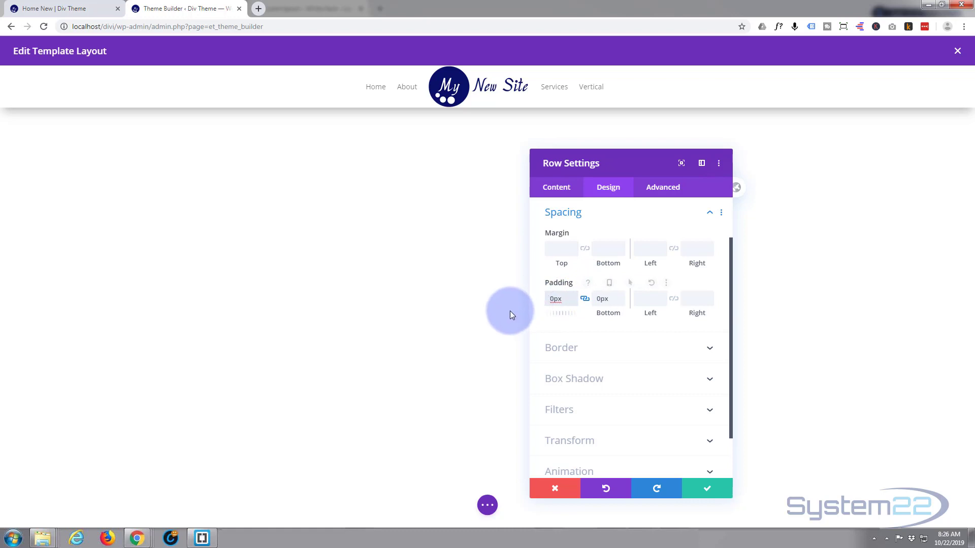
type("1")
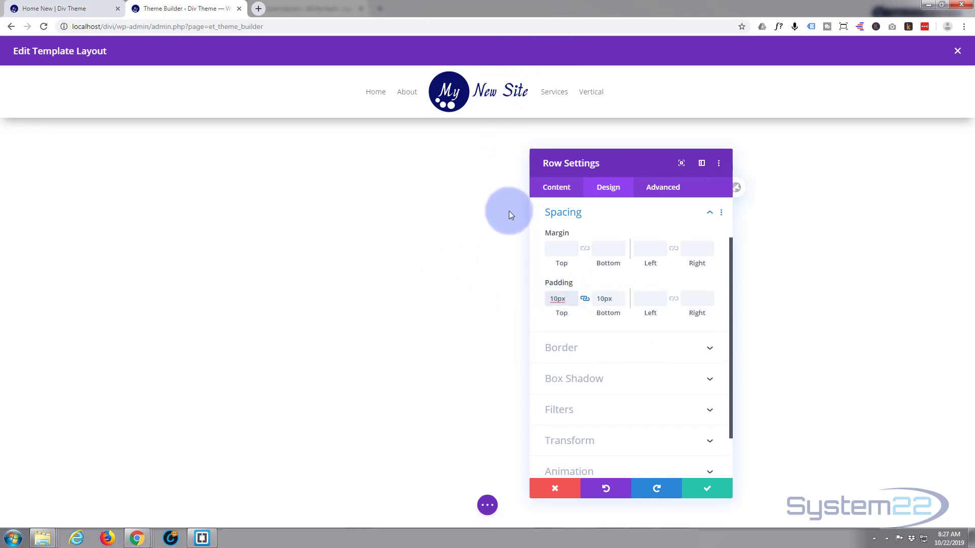
left_click(708, 495)
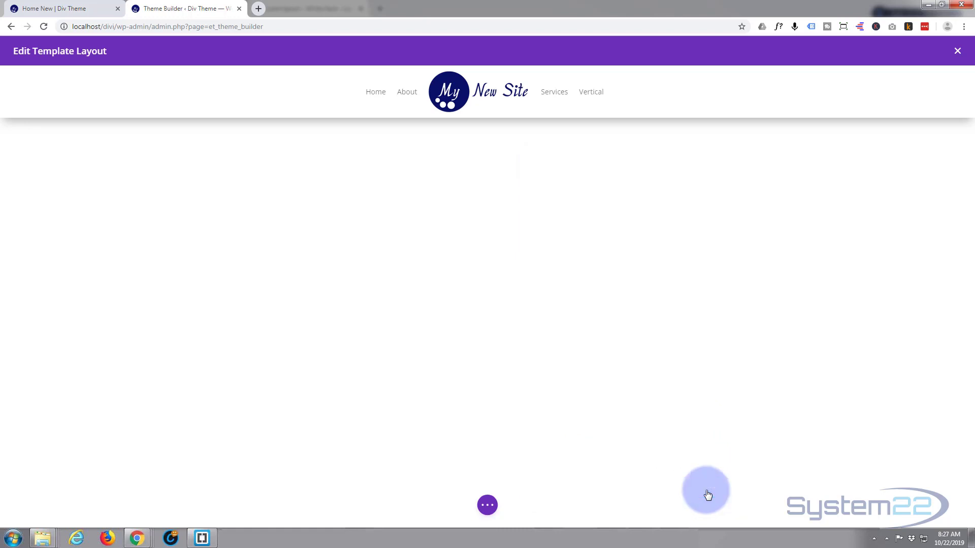
left_click(488, 507)
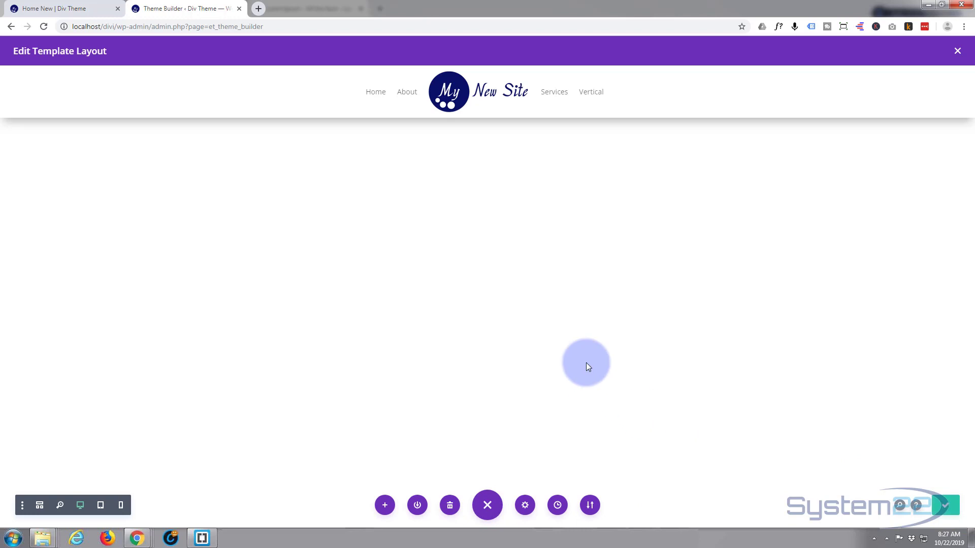
- Close the header editor and build a new Global Footer from scratch
left_click(957, 53)
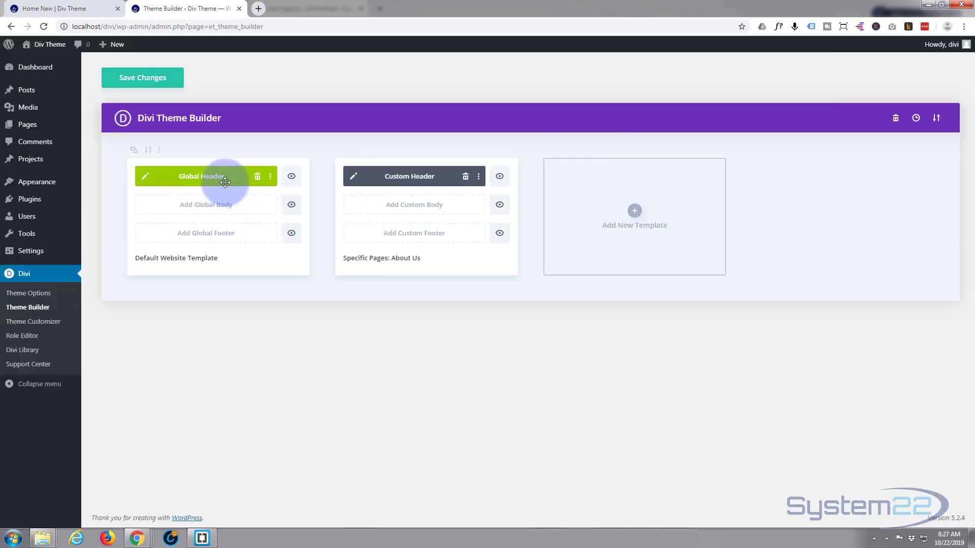
left_click(217, 235)
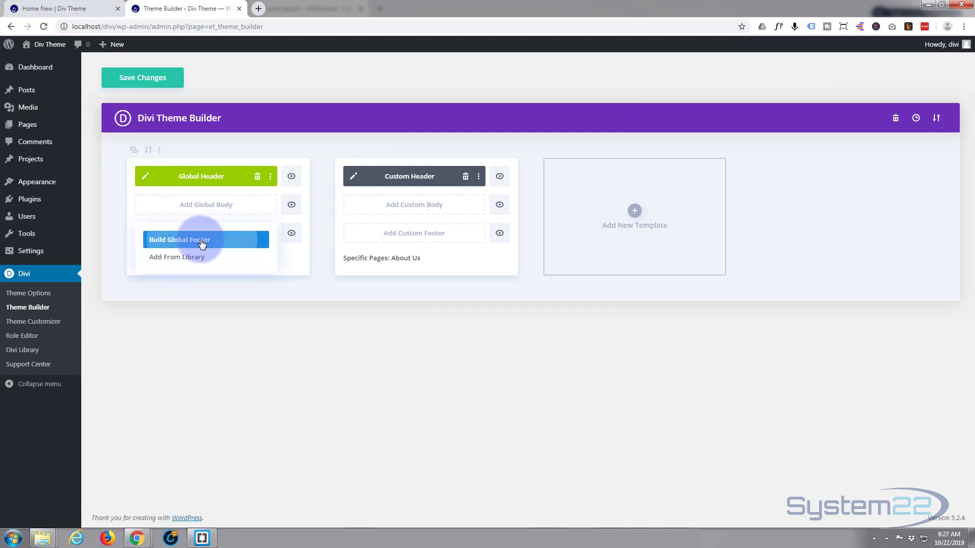
left_click(202, 241)
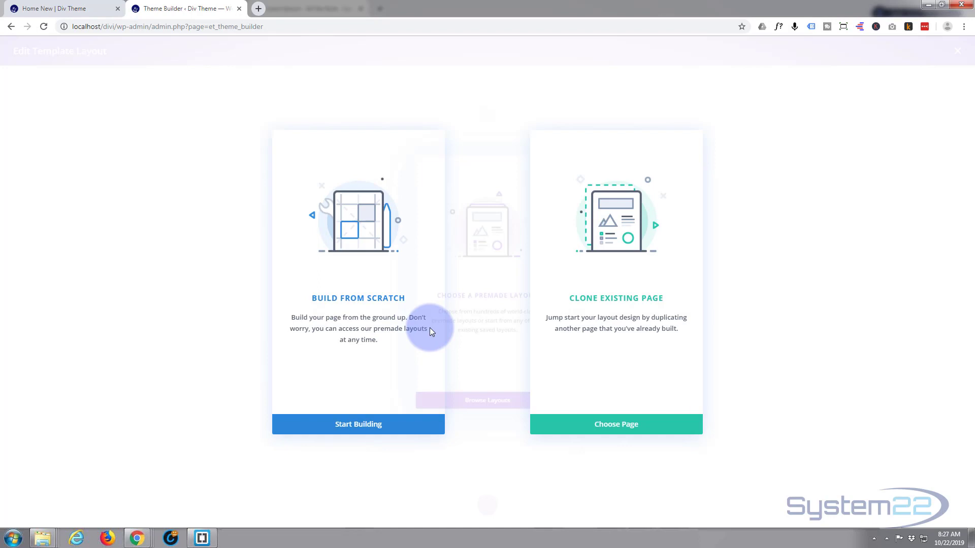
left_click(283, 425)
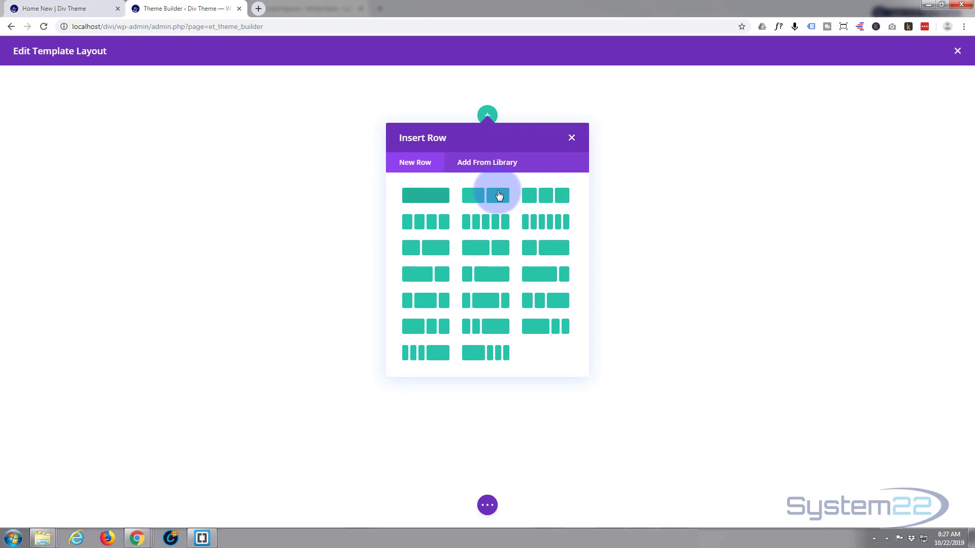
- Add a three-column footer row with a Social Media Follow module and two extra Twitter entries
left_click(537, 196)
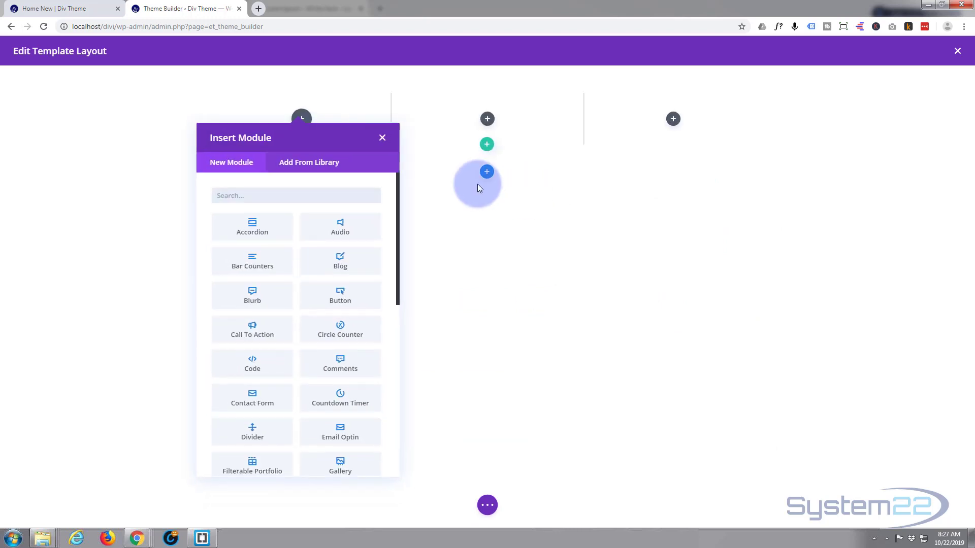
scroll(338, 259, "down", 1)
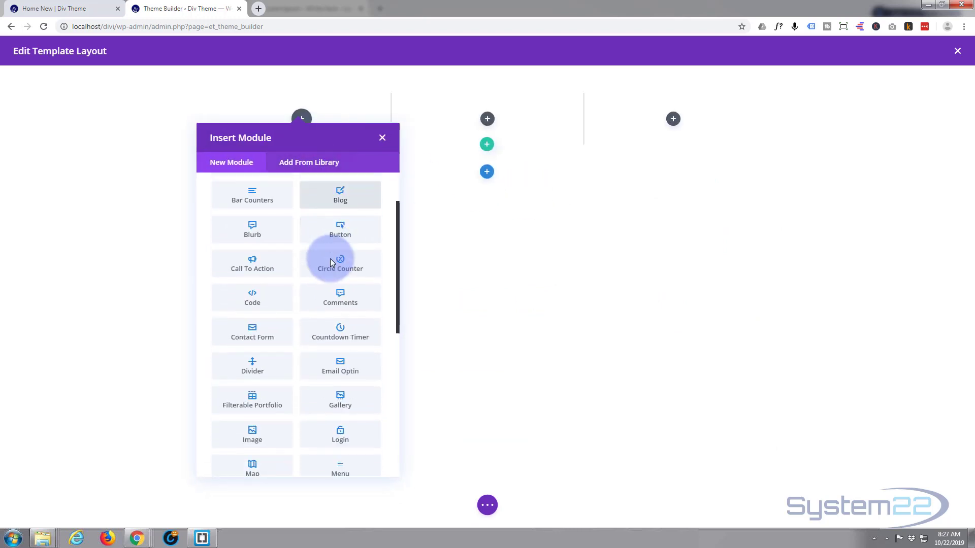
scroll(330, 260, "down", 1)
scroll(330, 259, "down", 2)
scroll(331, 260, "down", 2)
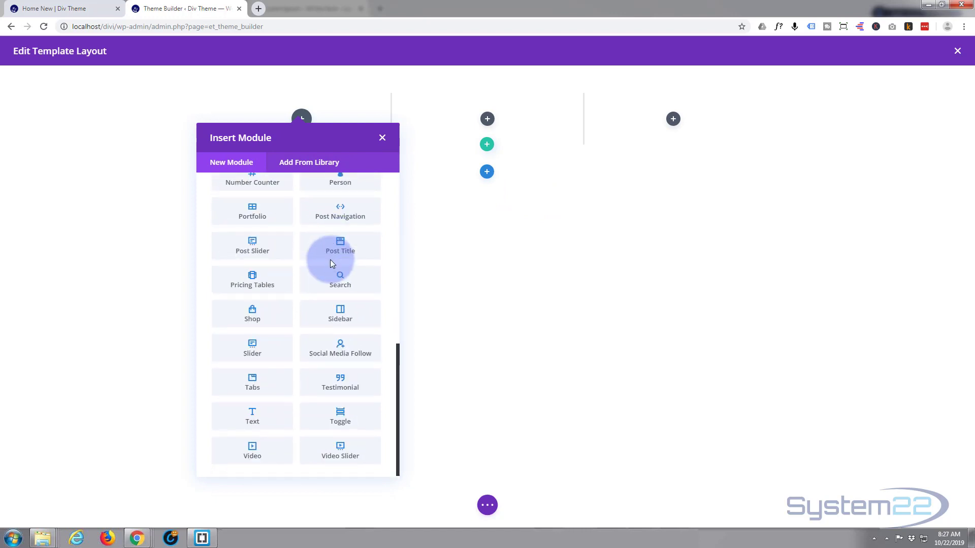
left_click(338, 350)
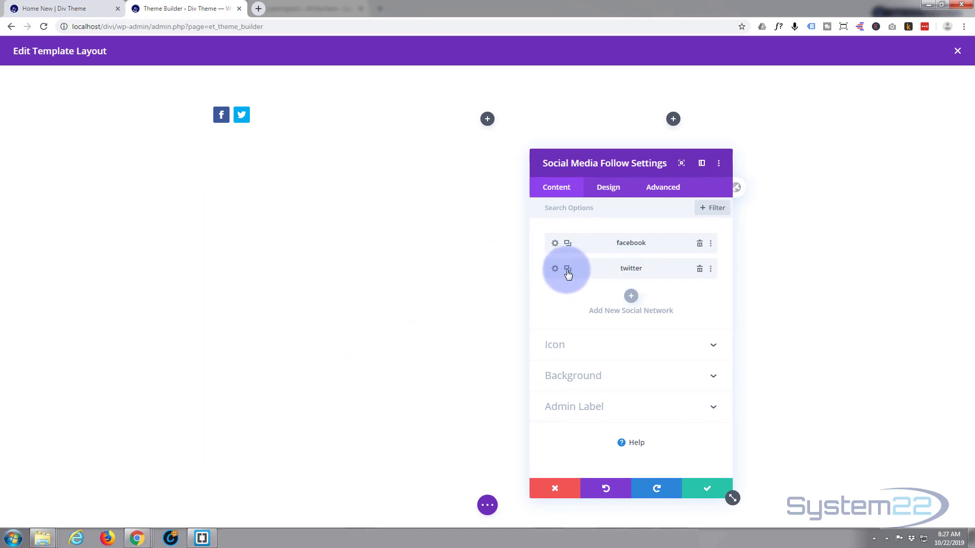
left_click(567, 270)
left_click(567, 271)
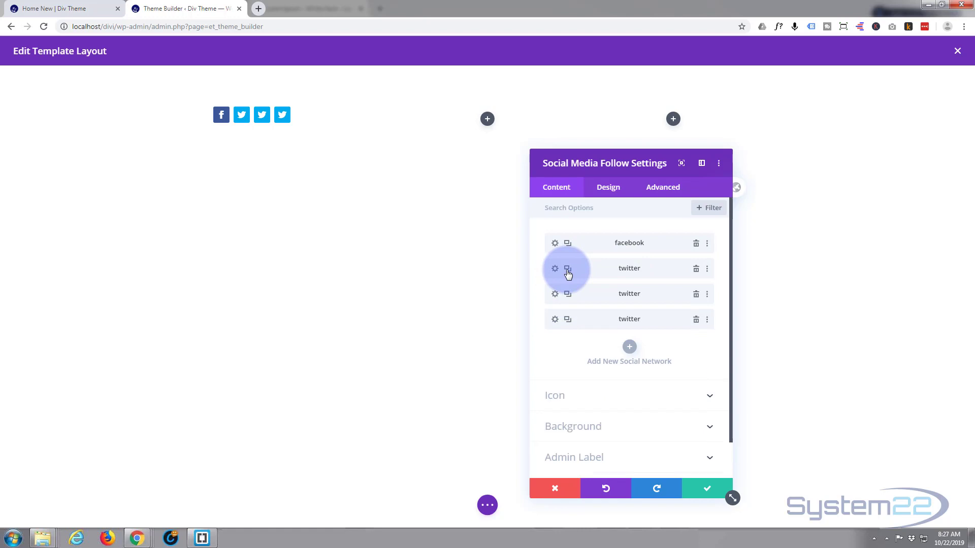
- Change the third social network entry to Pinterest
left_click(554, 296)
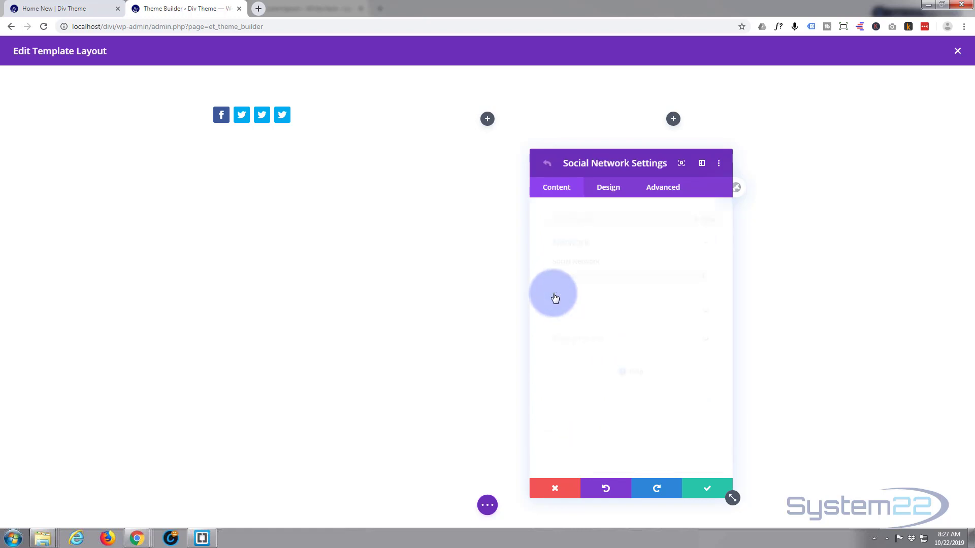
left_click(625, 274)
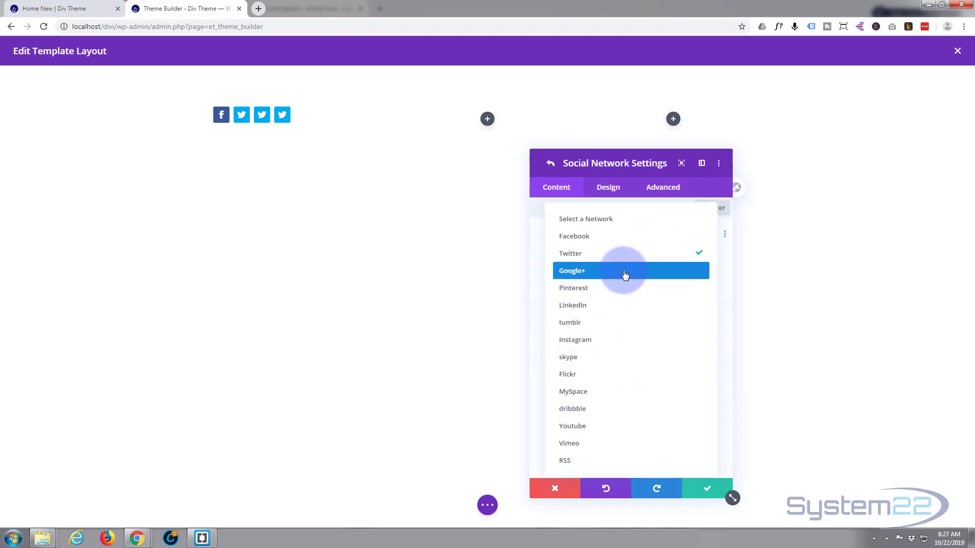
left_click(604, 288)
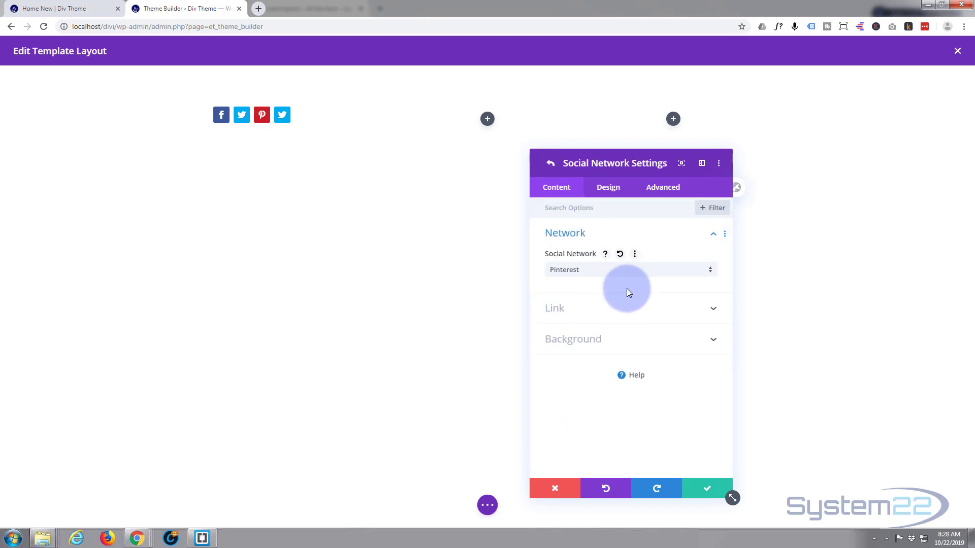
left_click(707, 489)
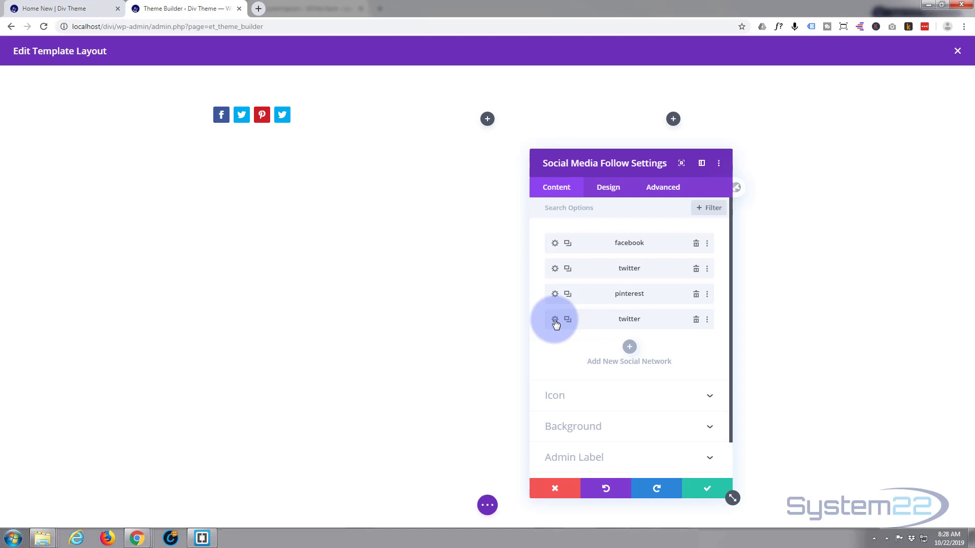
- Change the fourth network to Instagram, move Pinterest above Twitter, and save
left_click(555, 321)
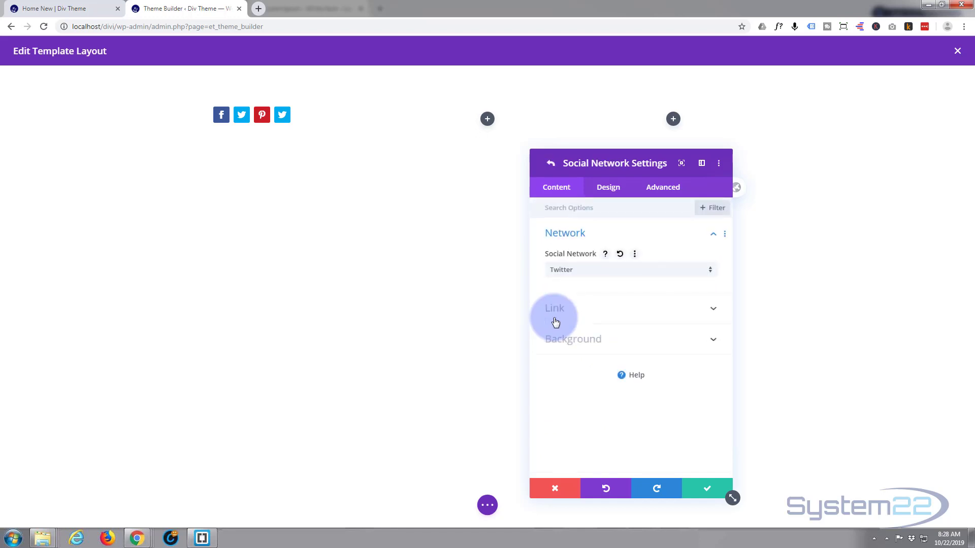
left_click(634, 273)
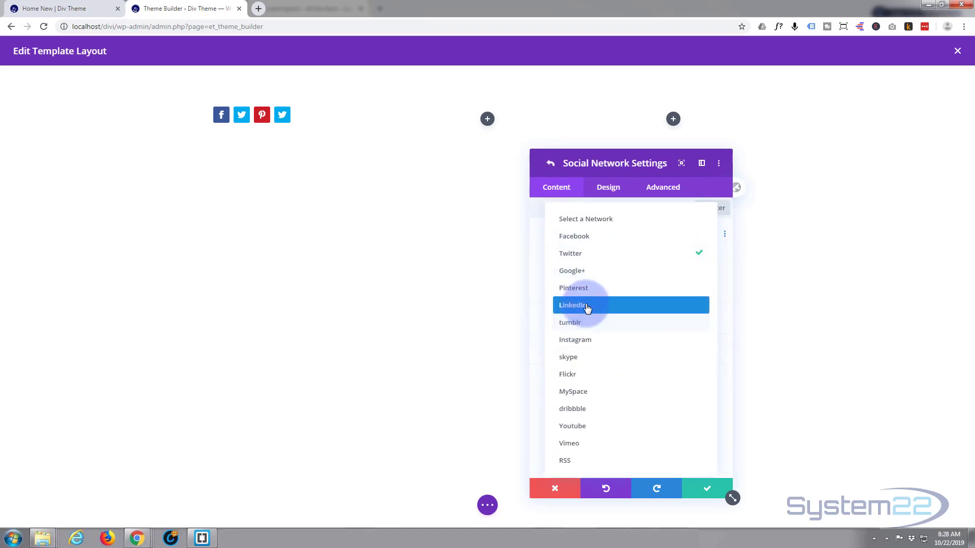
left_click(601, 340)
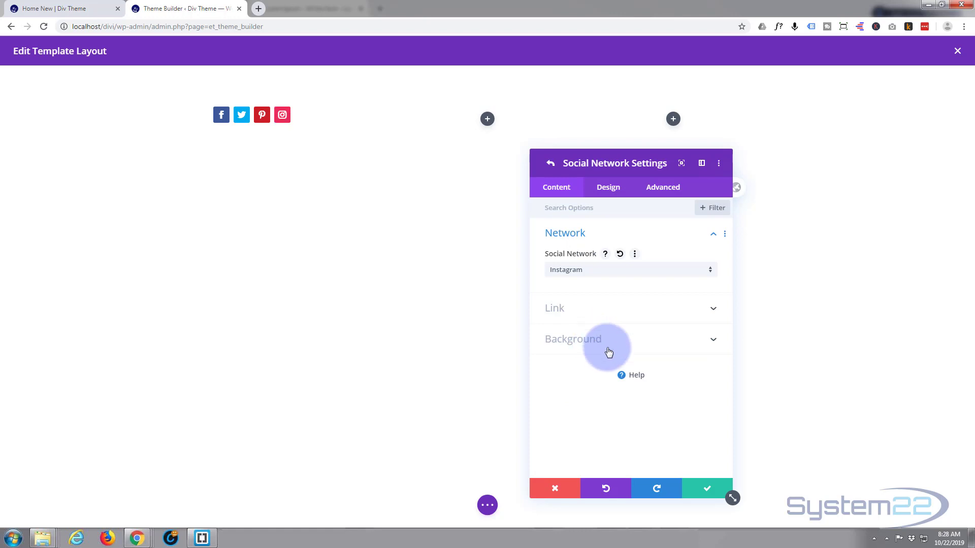
left_click(707, 487)
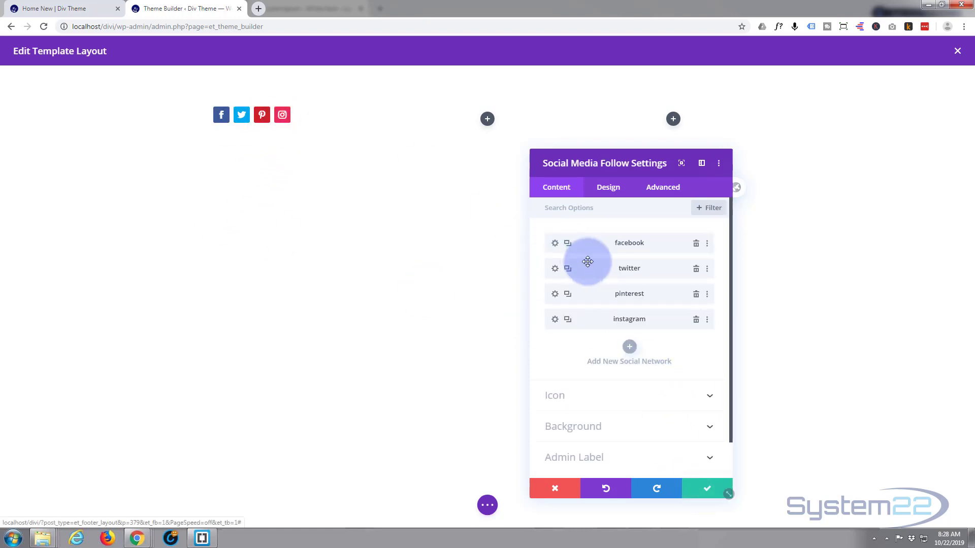
left_click_drag(611, 295, 610, 263)
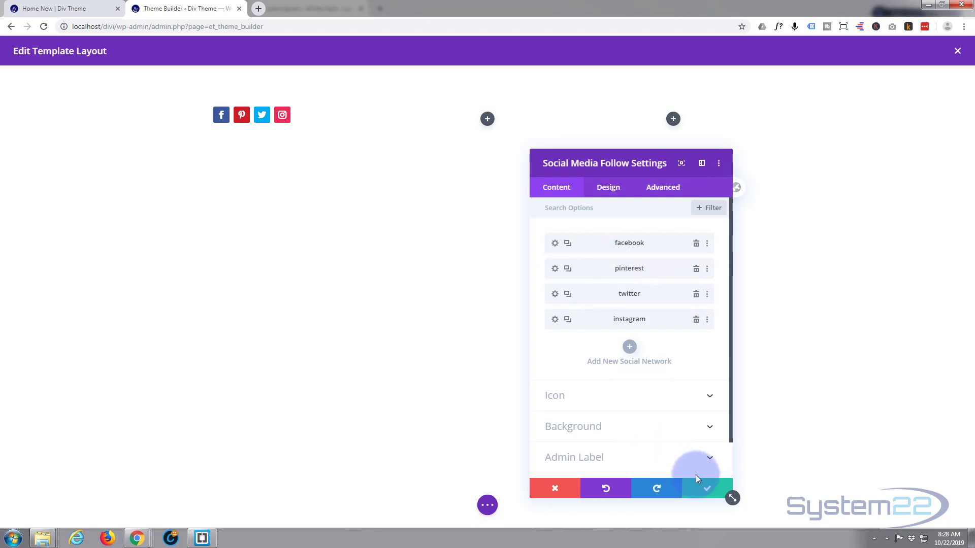
left_click(460, 300)
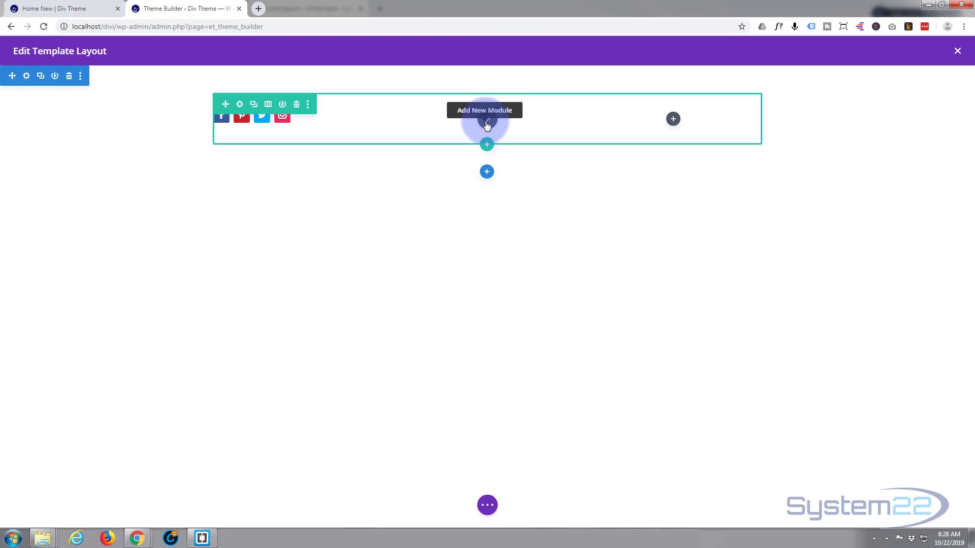
- Insert a Text module in the middle footer column and replace its placeholder with '© System 22 2019'
left_click(488, 124)
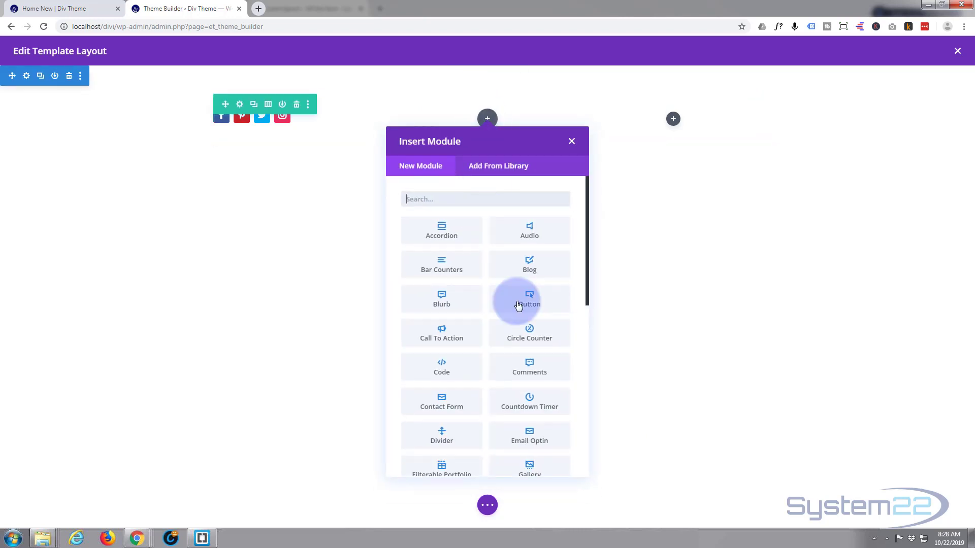
scroll(519, 300, "down", 2)
scroll(517, 302, "down", 2)
scroll(517, 302, "down", 3)
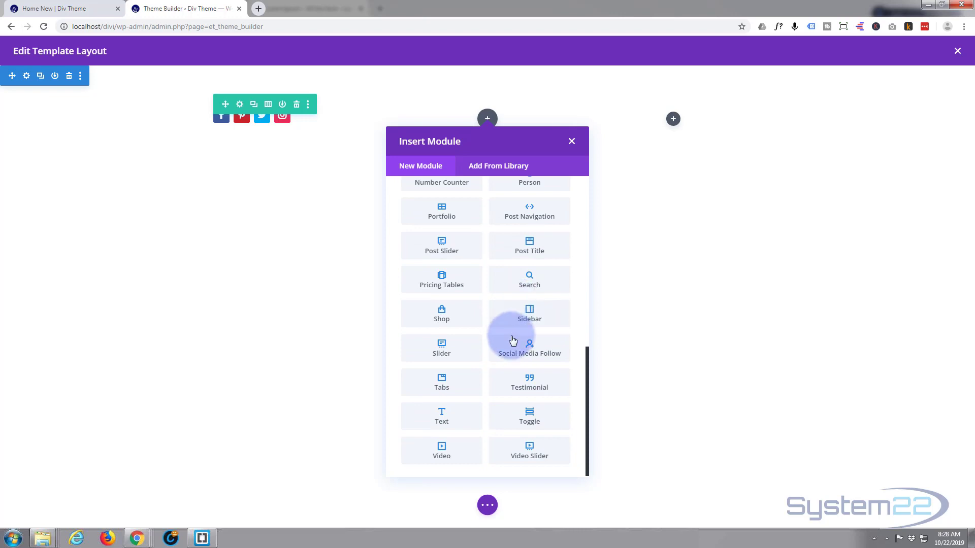
left_click(442, 416)
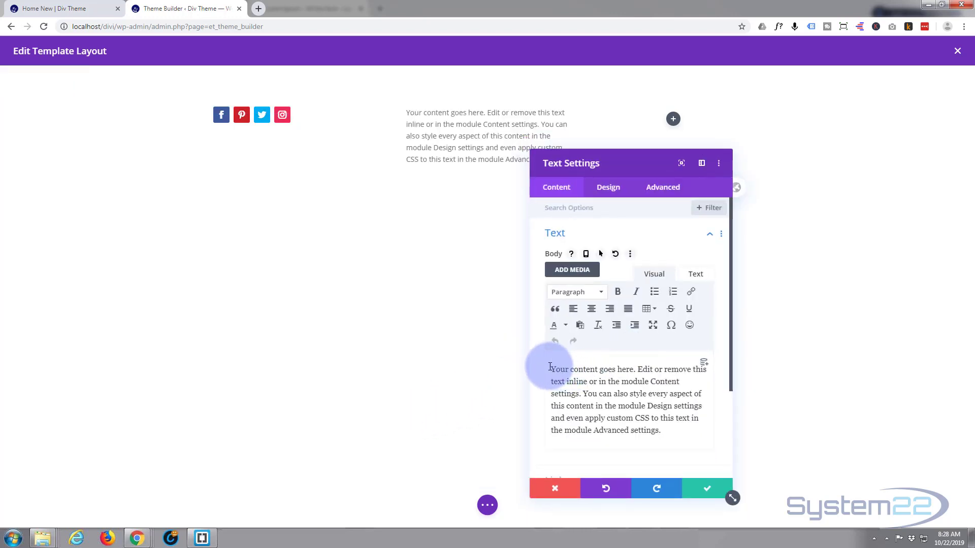
left_click_drag(550, 369, 705, 446)
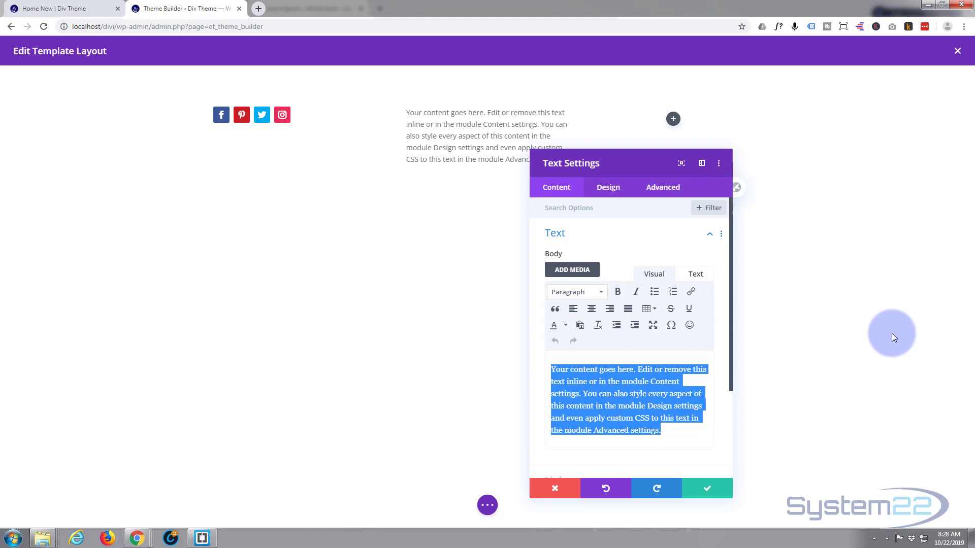
type("© System 22 2019")
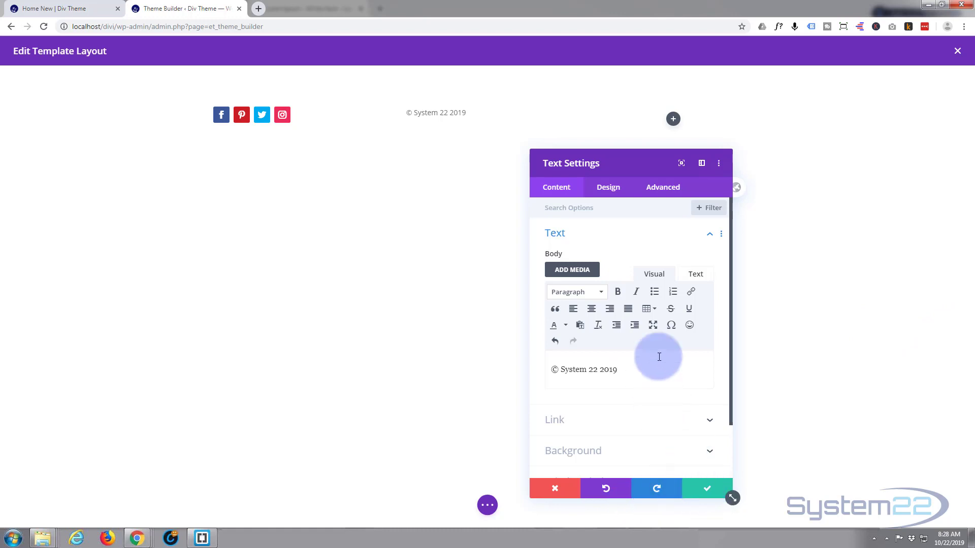
- Set the copyright text's Text Alignment to center and save
left_click(616, 188)
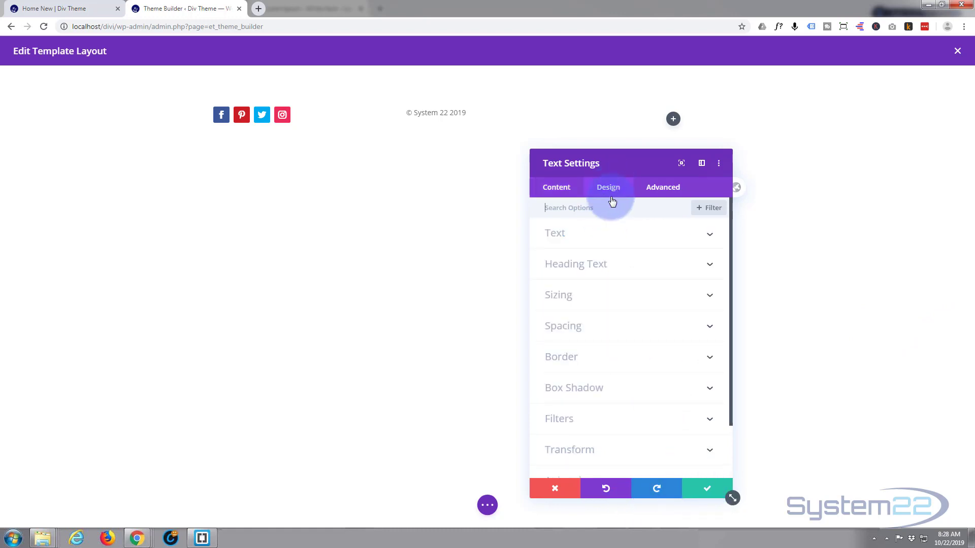
left_click(607, 234)
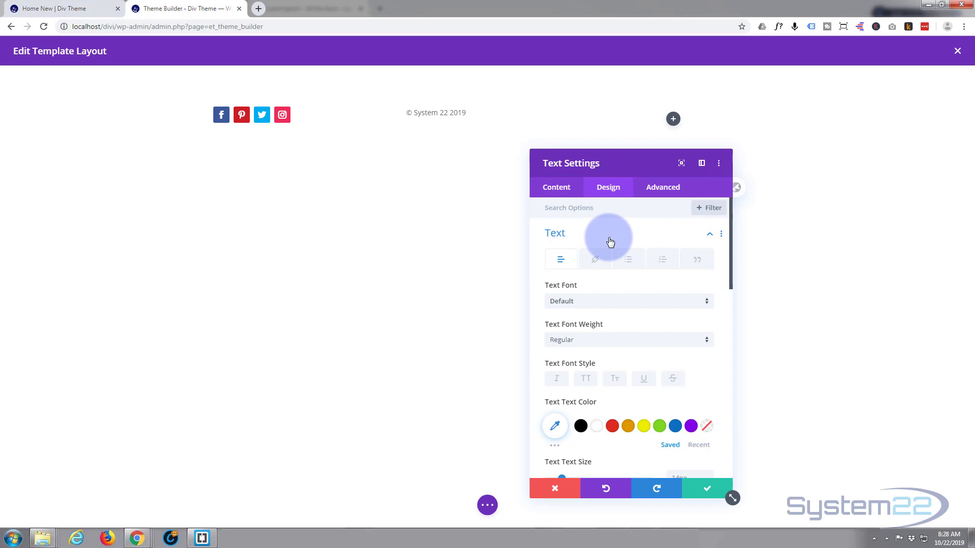
scroll(620, 272, "down", 3)
scroll(620, 272, "down", 3)
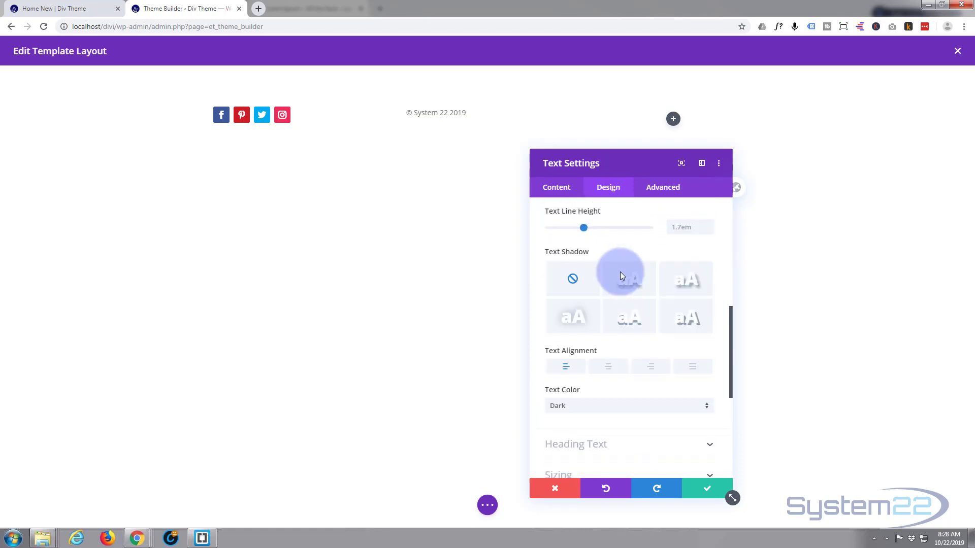
scroll(619, 272, "down", 3)
scroll(621, 272, "down", 1)
scroll(619, 272, "up", 1)
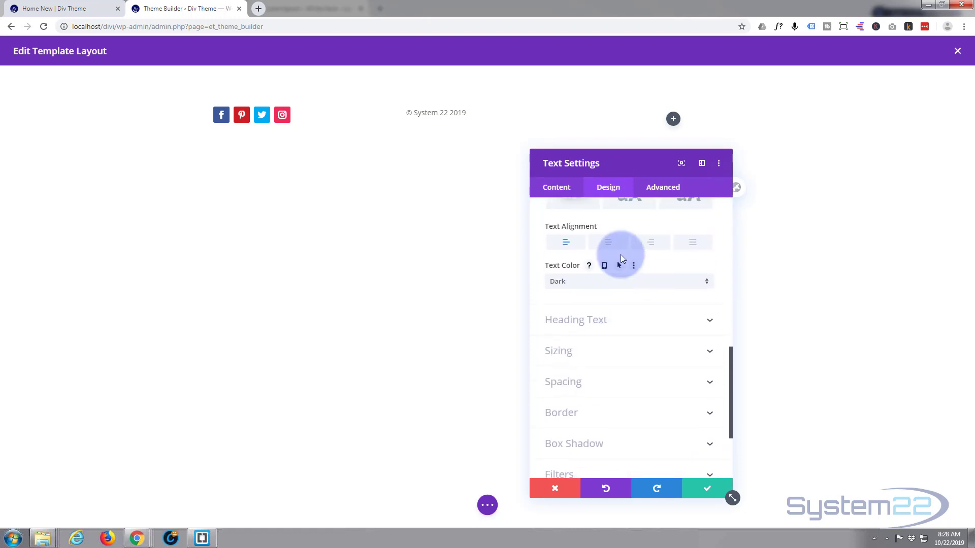
mouse_move(609, 243)
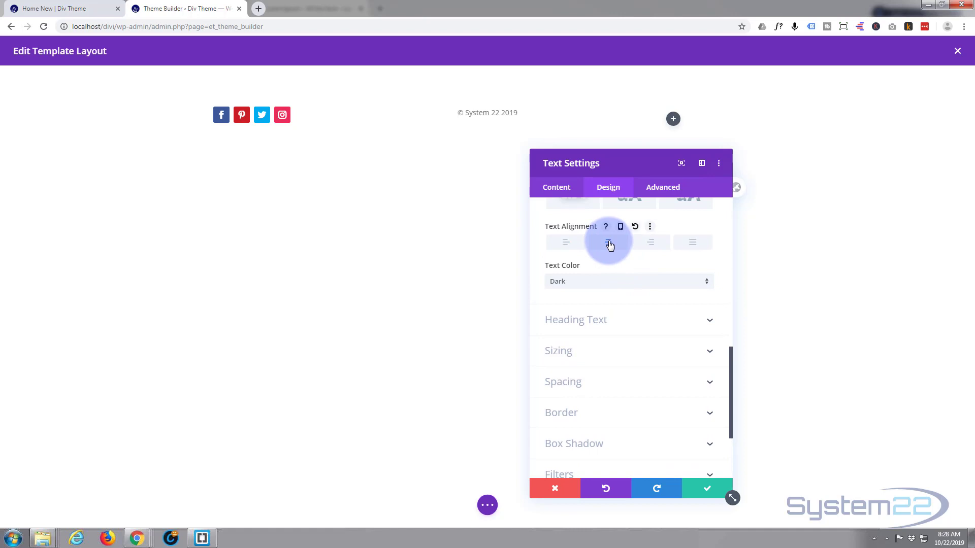
left_click(609, 243)
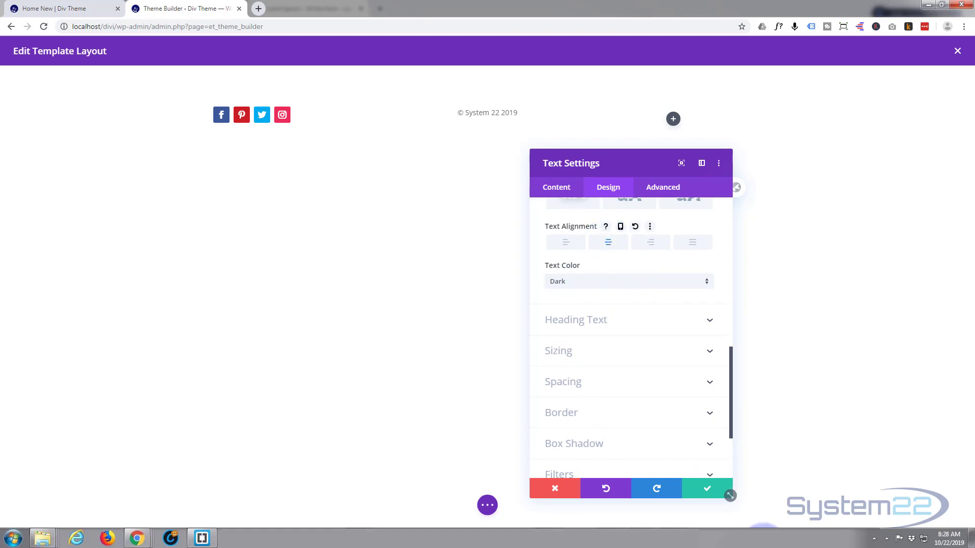
left_click(709, 492)
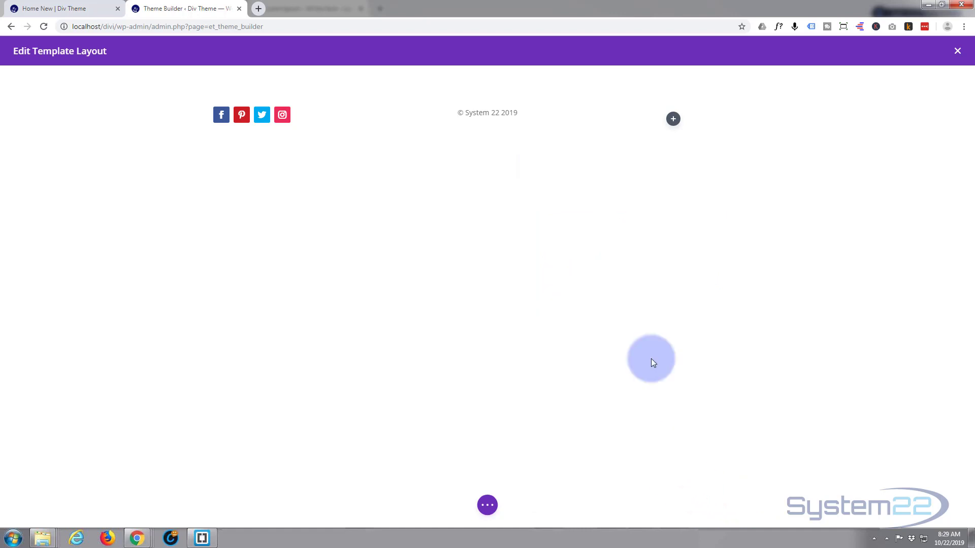
- Add an image module showing the My New Site logo to the footer's third column
left_click(673, 120)
scroll(668, 338, "down", 2)
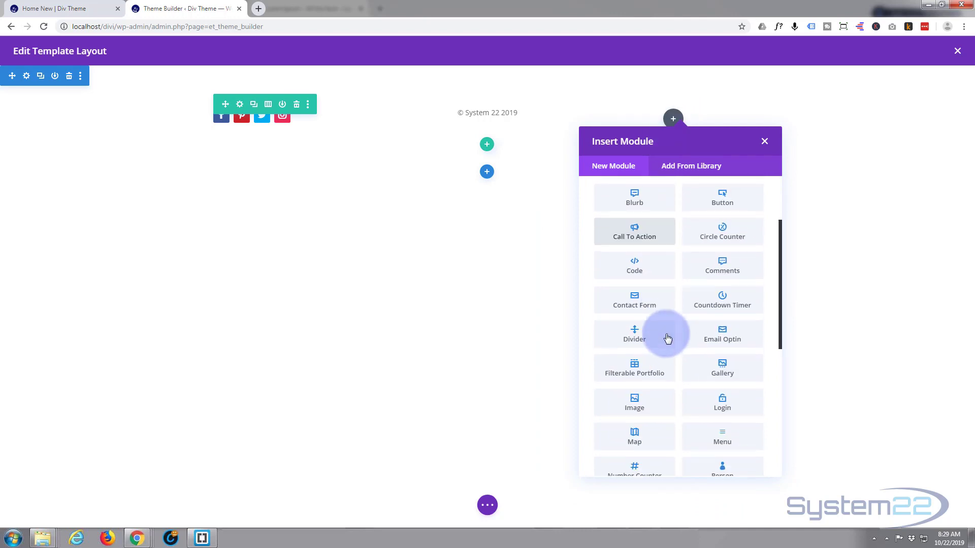
scroll(667, 338, "down", 3)
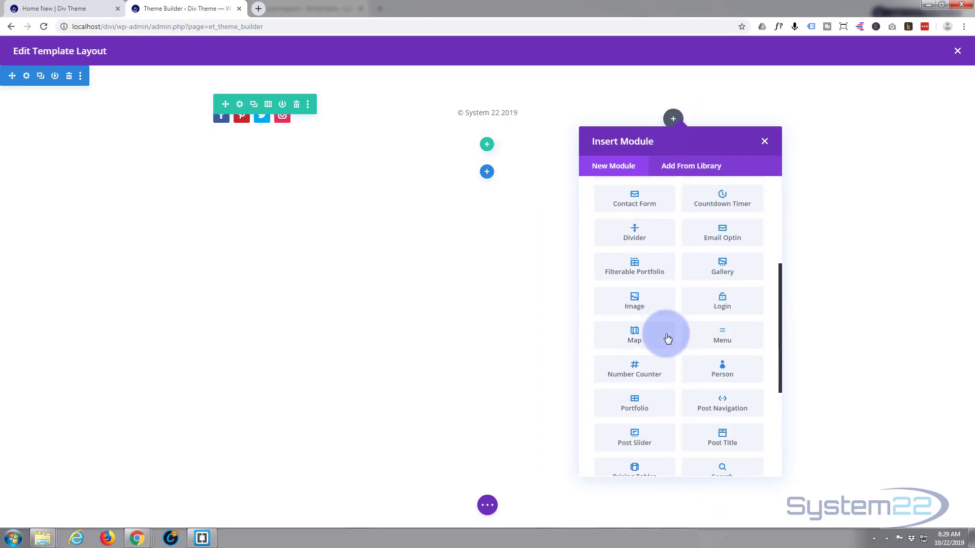
left_click(634, 299)
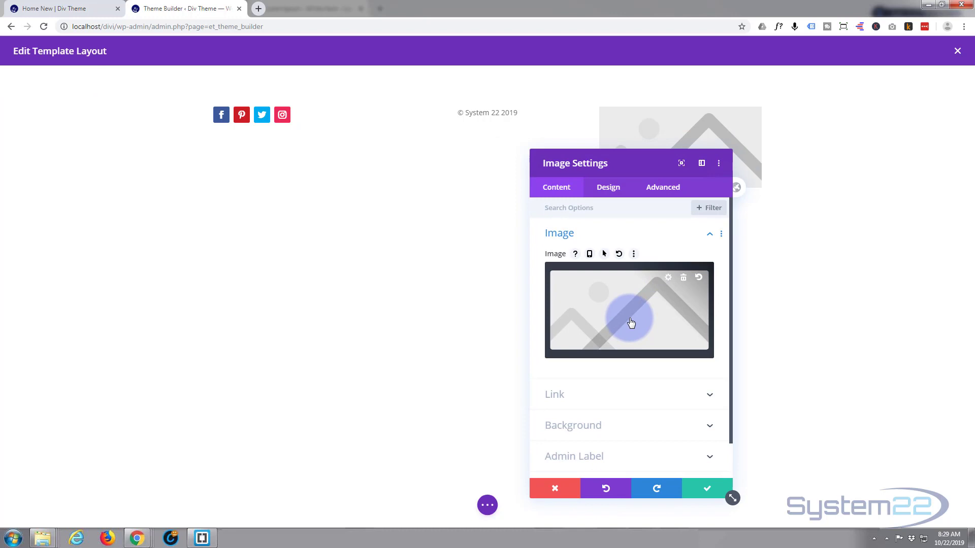
left_click(631, 323)
left_click(312, 246)
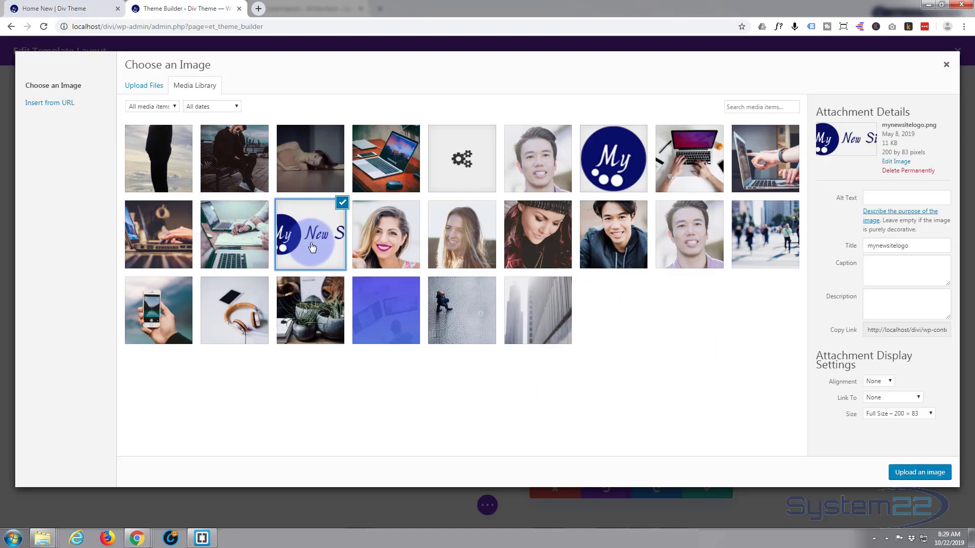
left_click(925, 472)
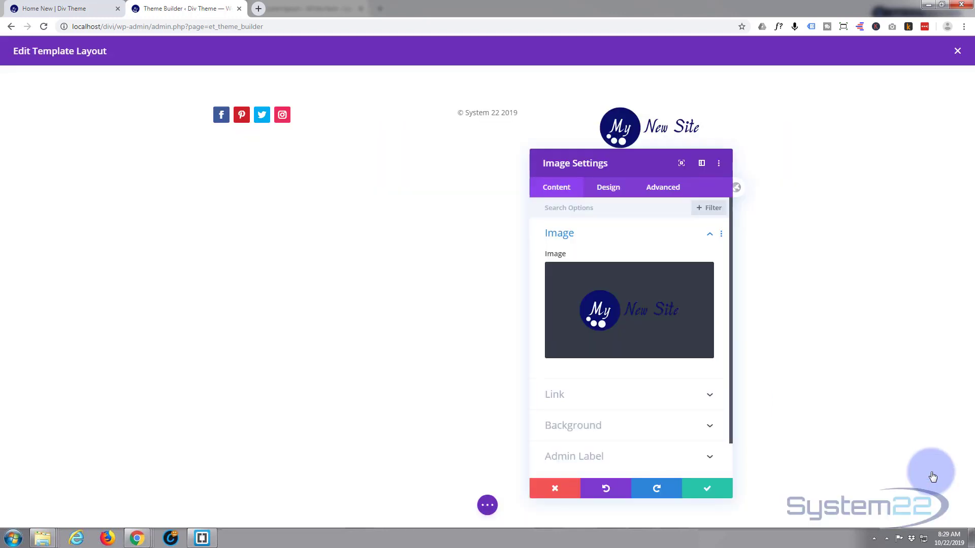
left_click(707, 488)
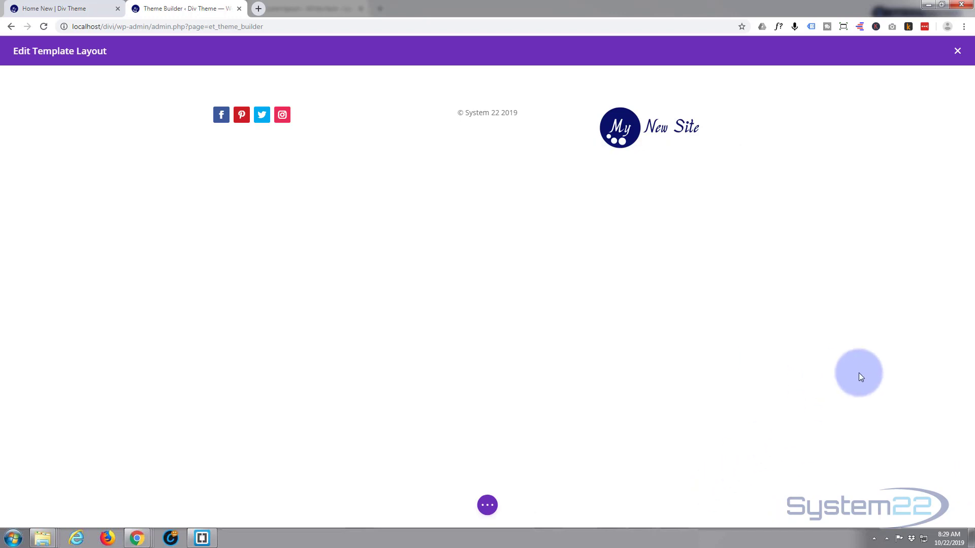
mouse_move(252, 122)
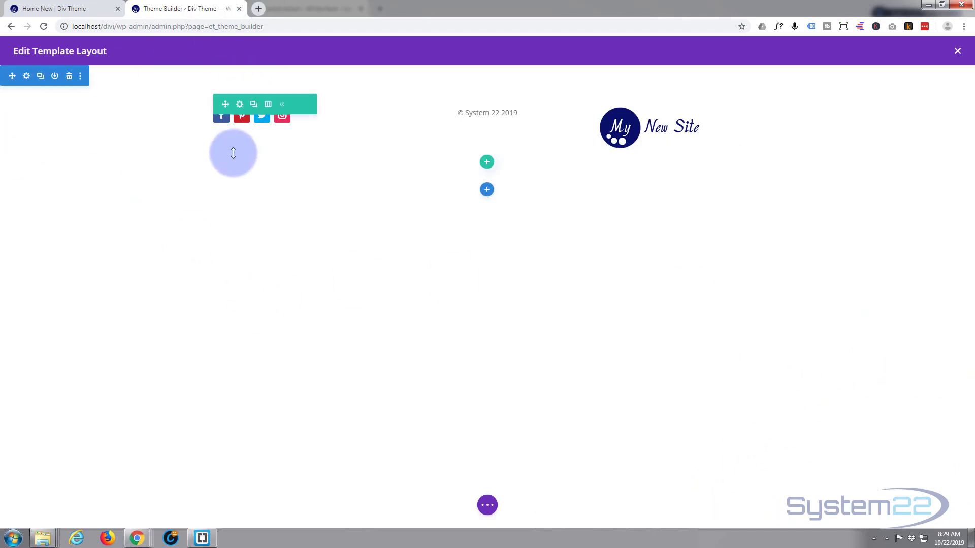
- Give the footer section a gradient background ending in dark navy #10105b
left_click(26, 78)
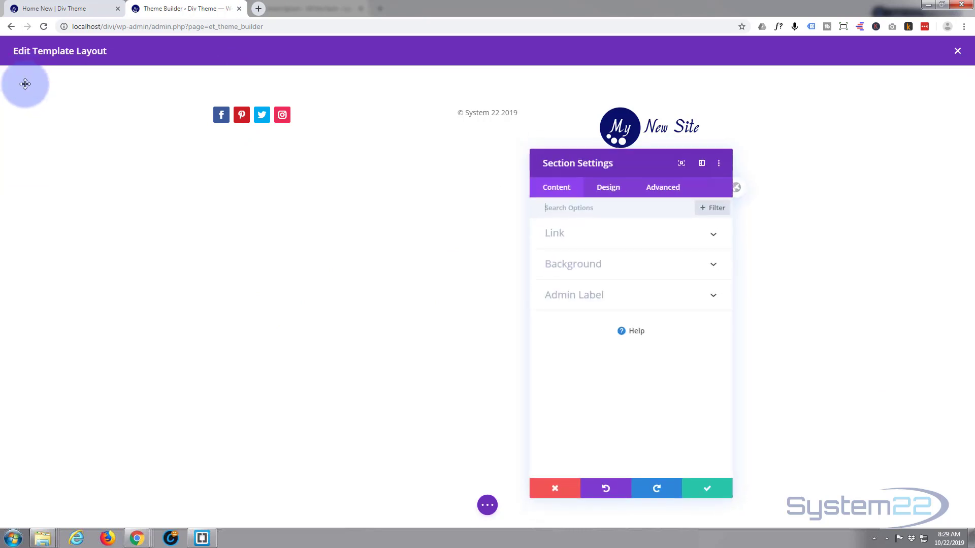
left_click(627, 270)
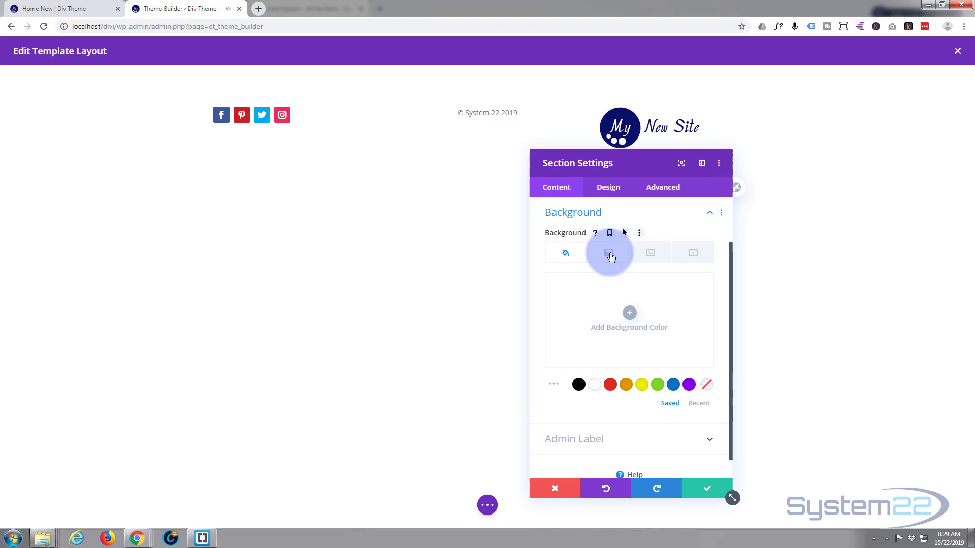
left_click(609, 255)
left_click(624, 330)
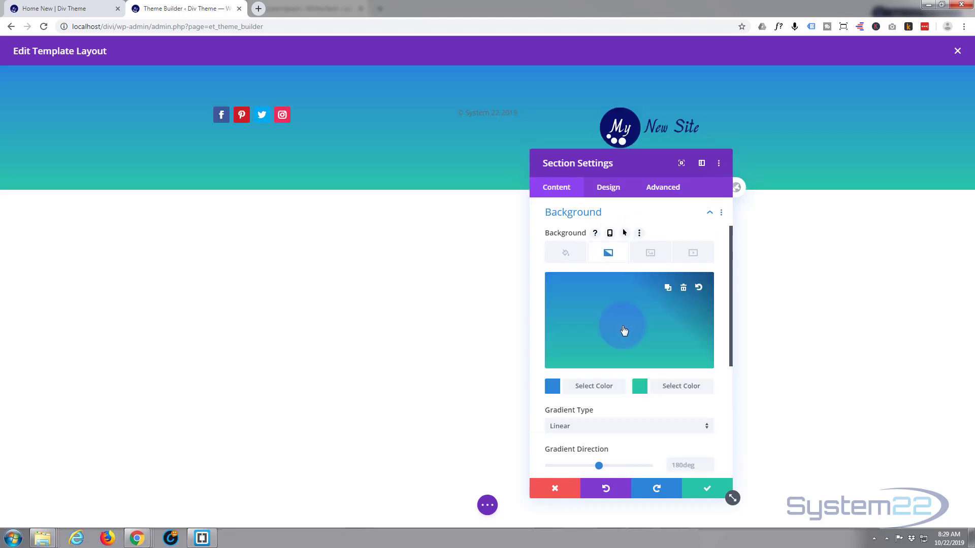
scroll(590, 340, "down", 2)
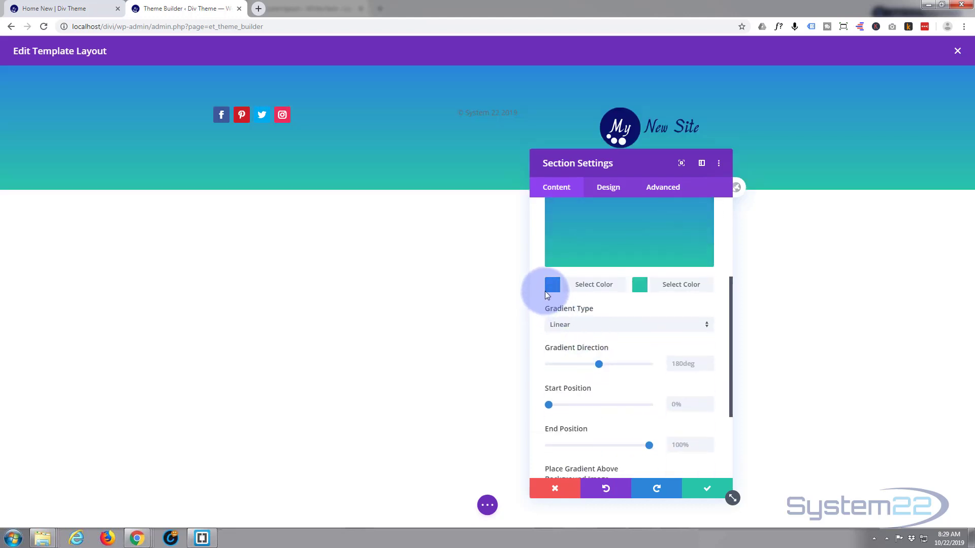
left_click(673, 287)
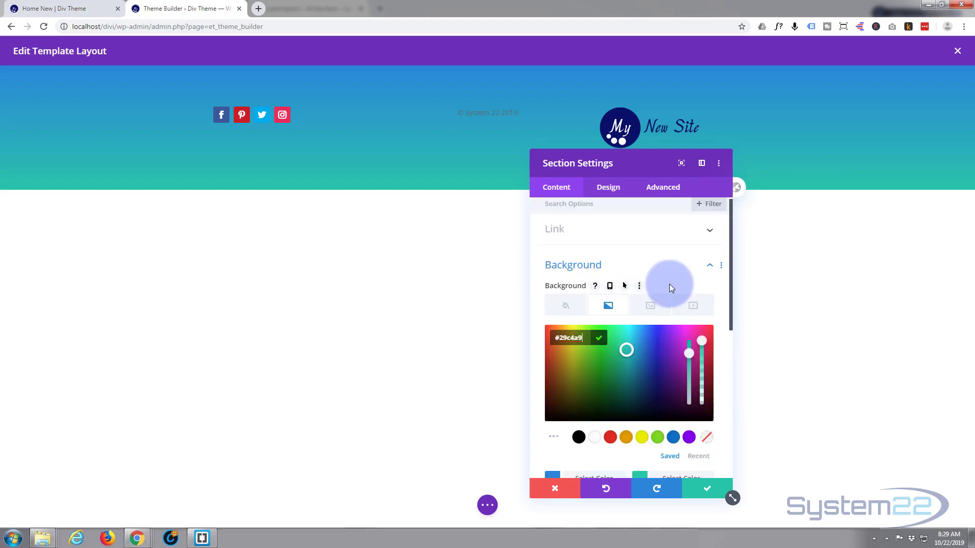
left_click(656, 403)
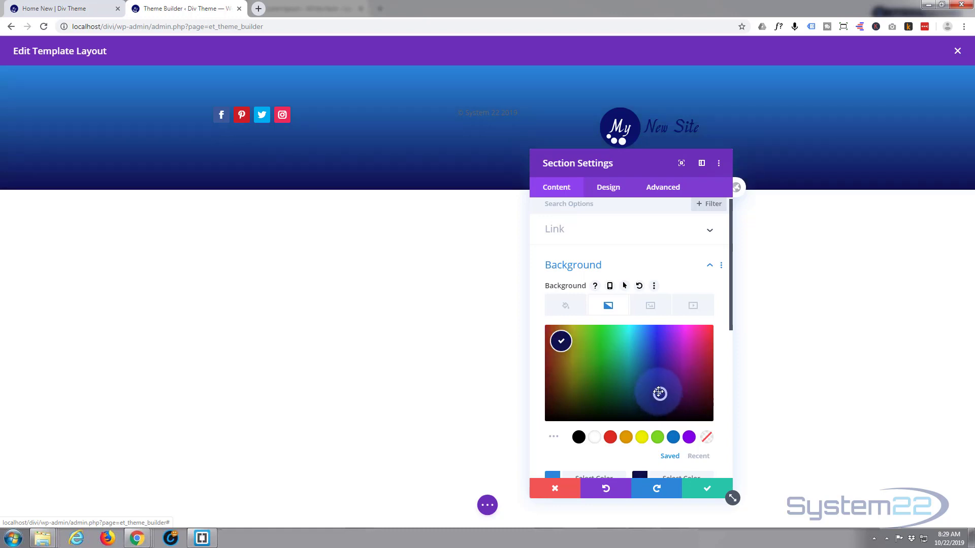
left_click(659, 390)
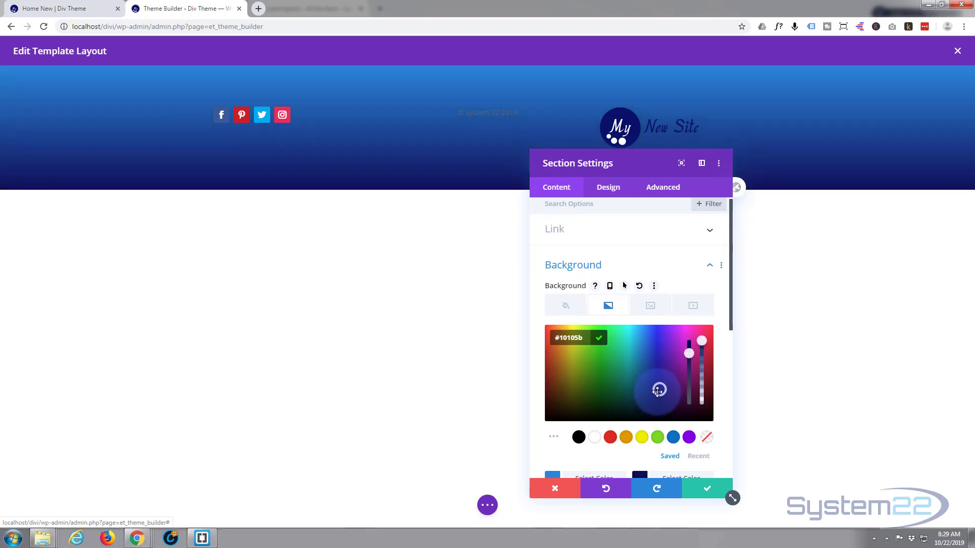
left_click_drag(653, 163, 758, 175)
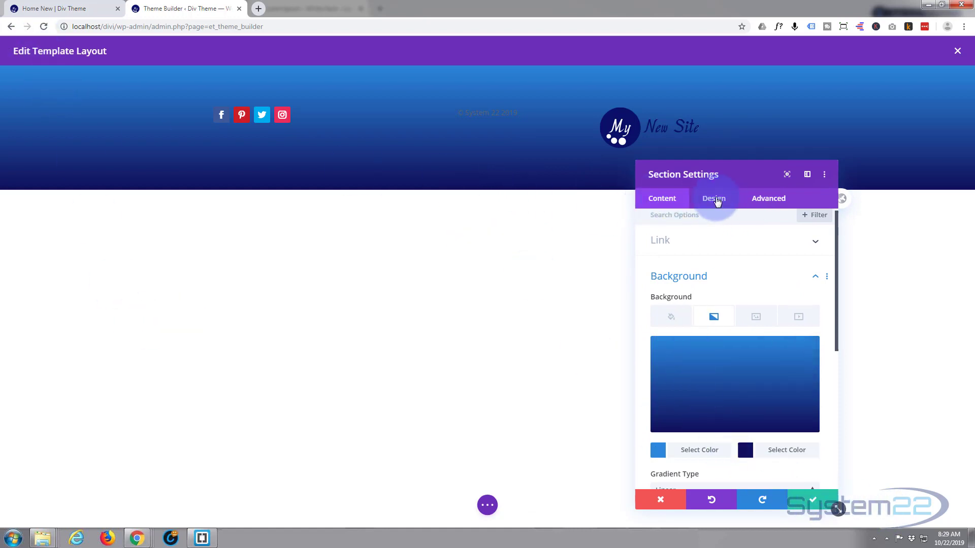
- Set the footer section's linked top and bottom padding to 0px
left_click(716, 200)
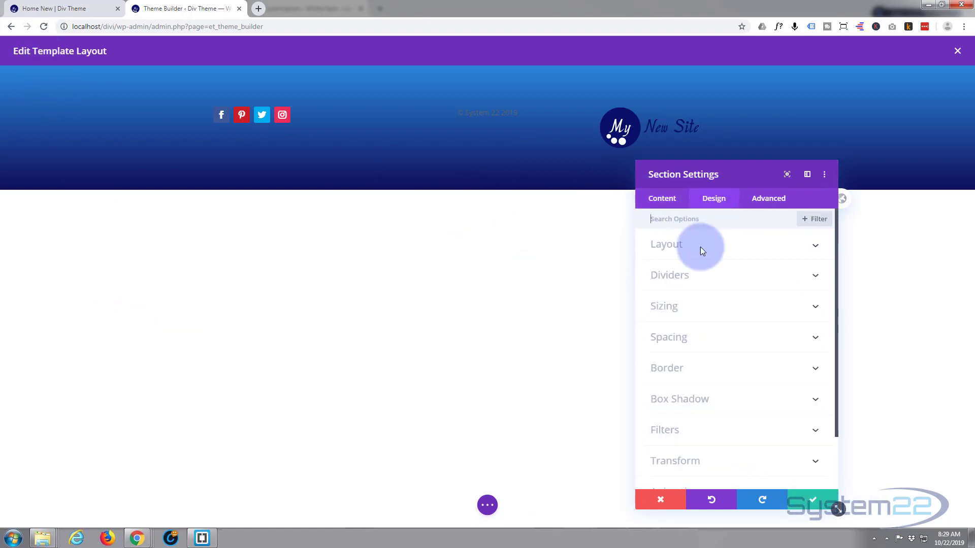
left_click(706, 340)
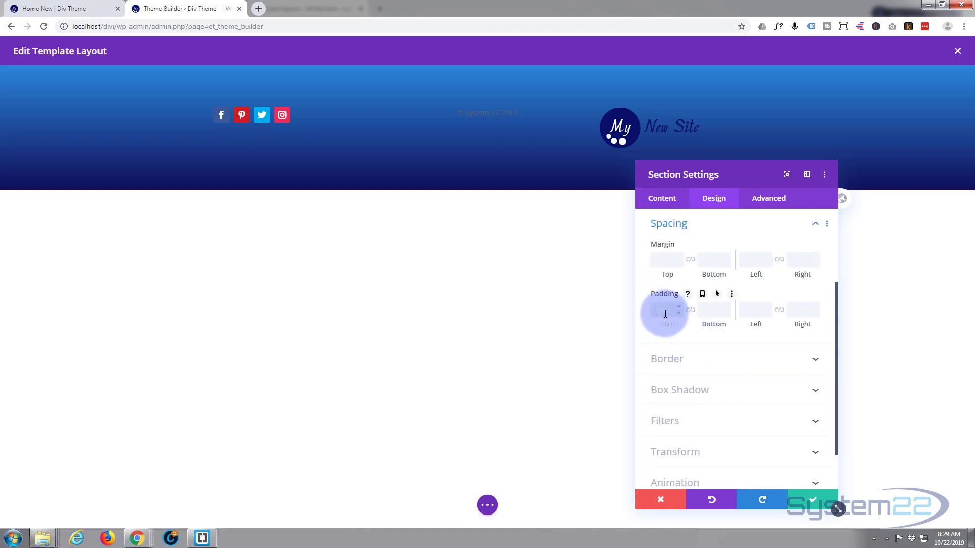
type("0")
left_click(690, 310)
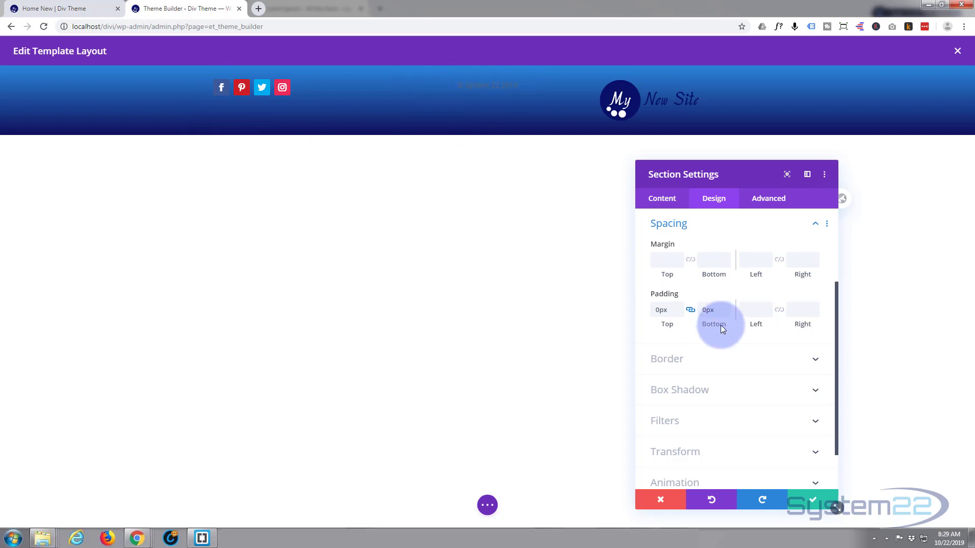
left_click(813, 502)
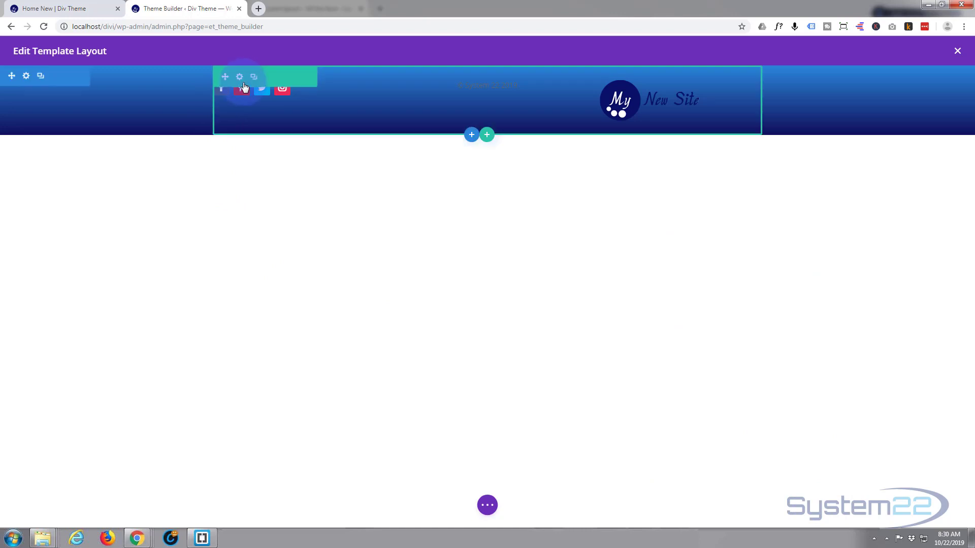
mouse_move(241, 88)
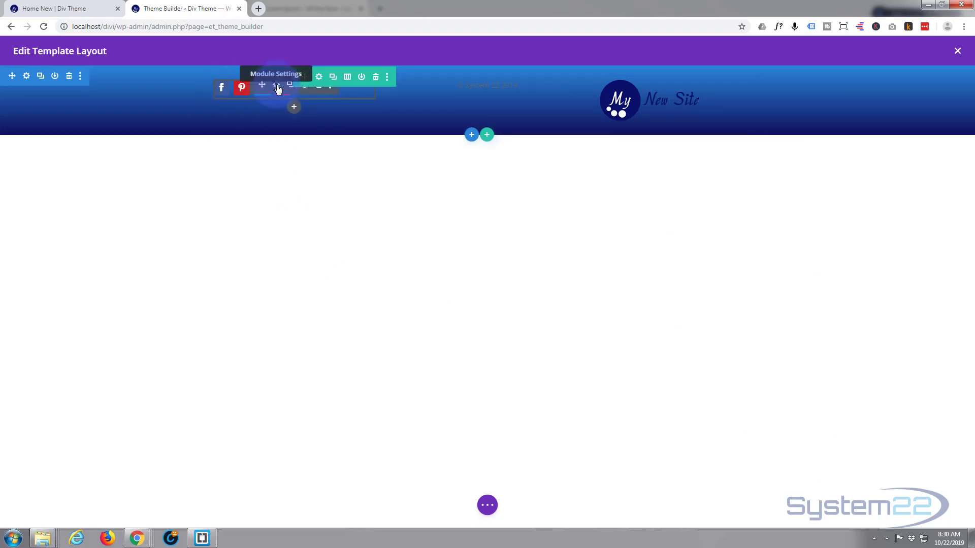
- Set the Social Media Follow module's top padding to 21px
left_click(278, 86)
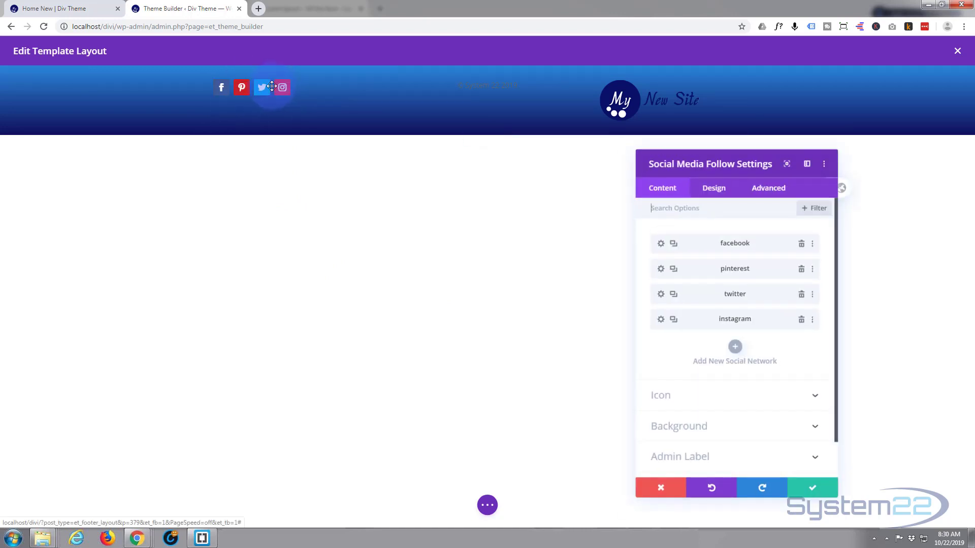
left_click(714, 188)
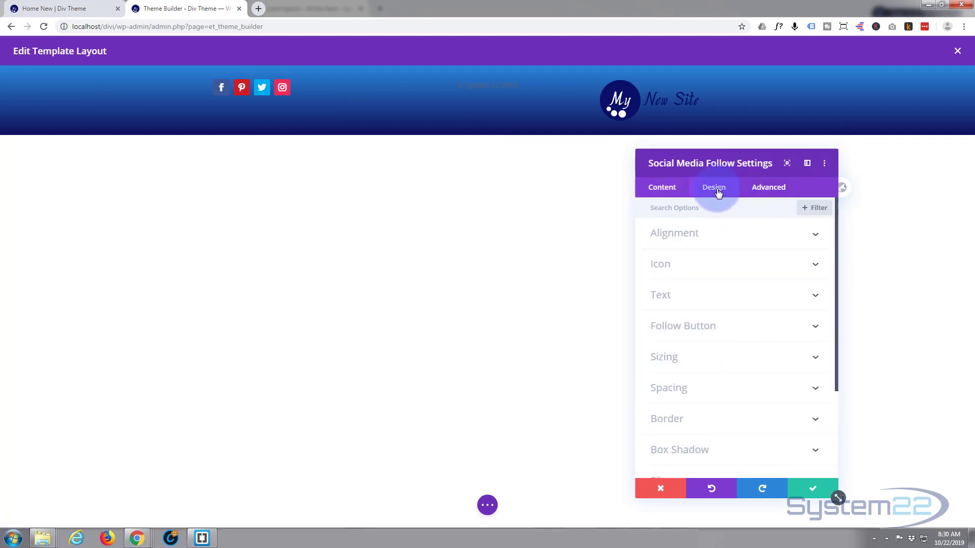
left_click(725, 390)
type("21")
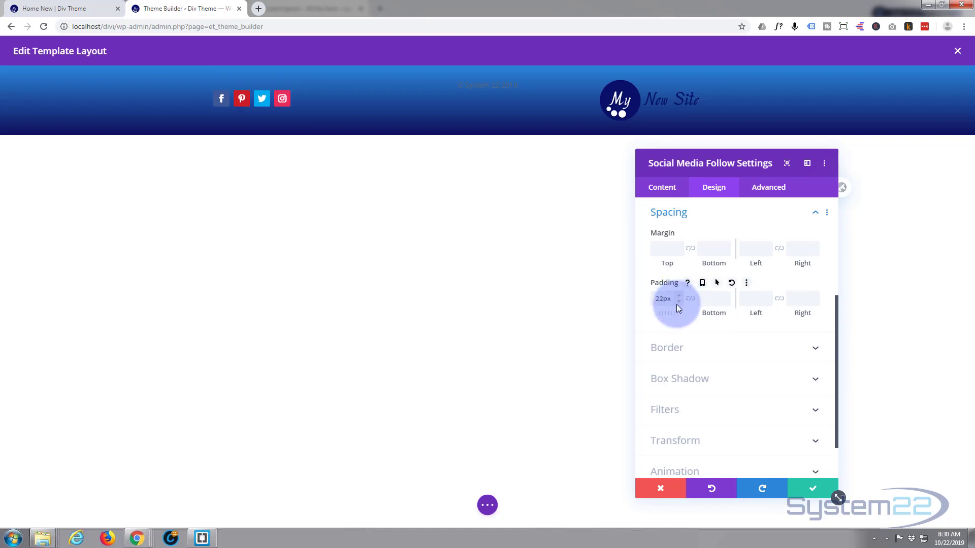
left_click(813, 489)
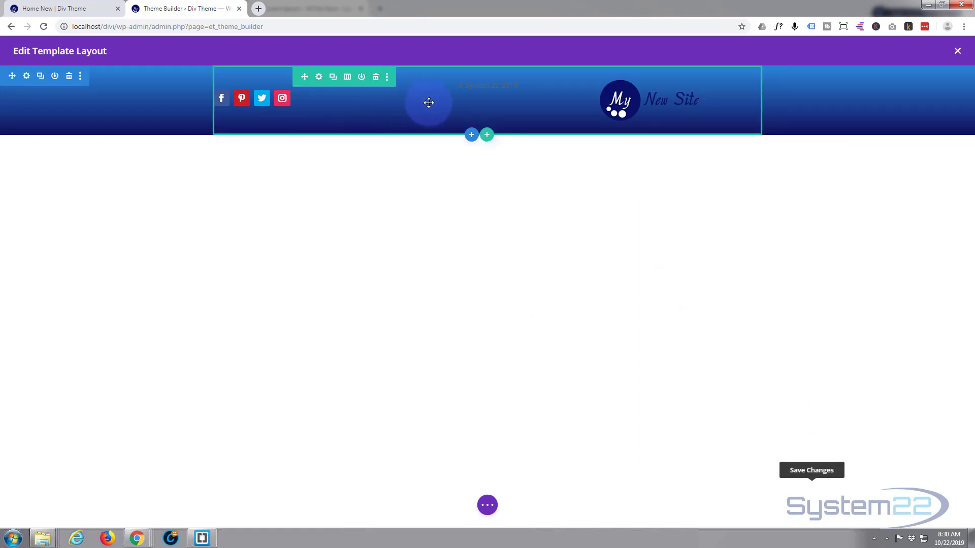
mouse_move(487, 85)
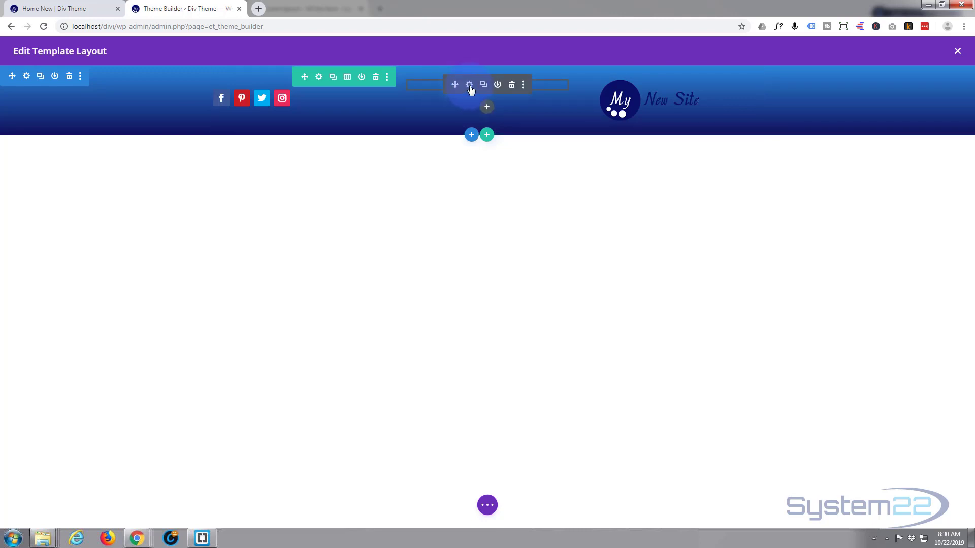
- Set the copyright Text module to Light text color with 25px top padding
left_click(470, 84)
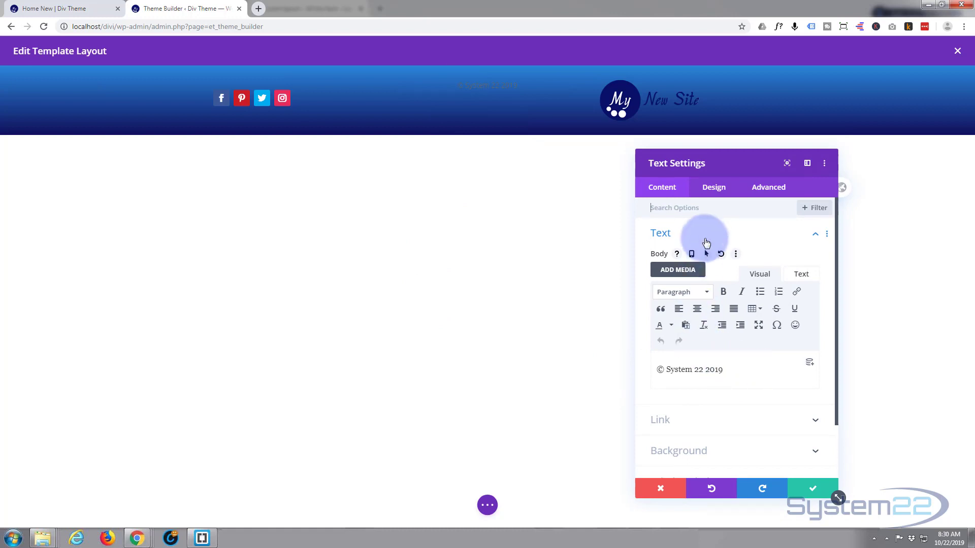
left_click(717, 190)
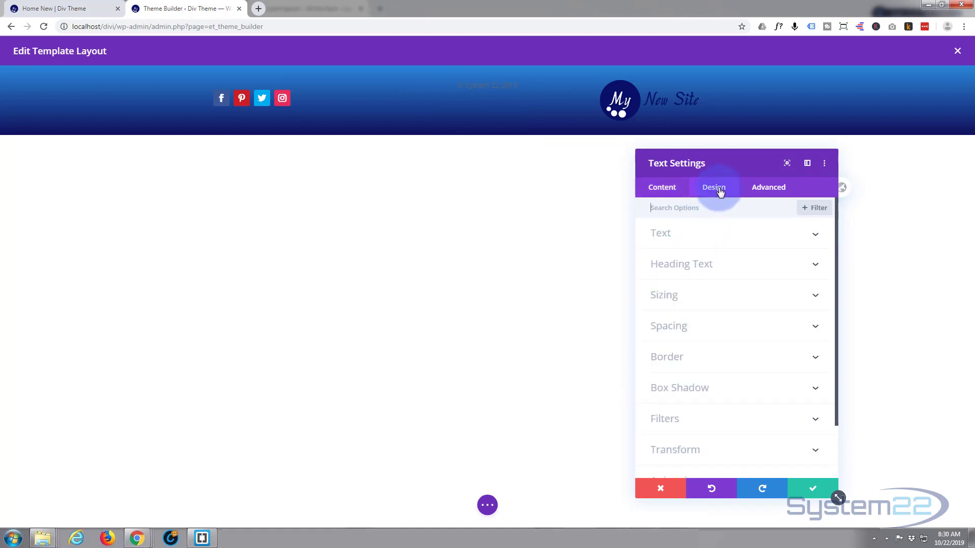
left_click(733, 240)
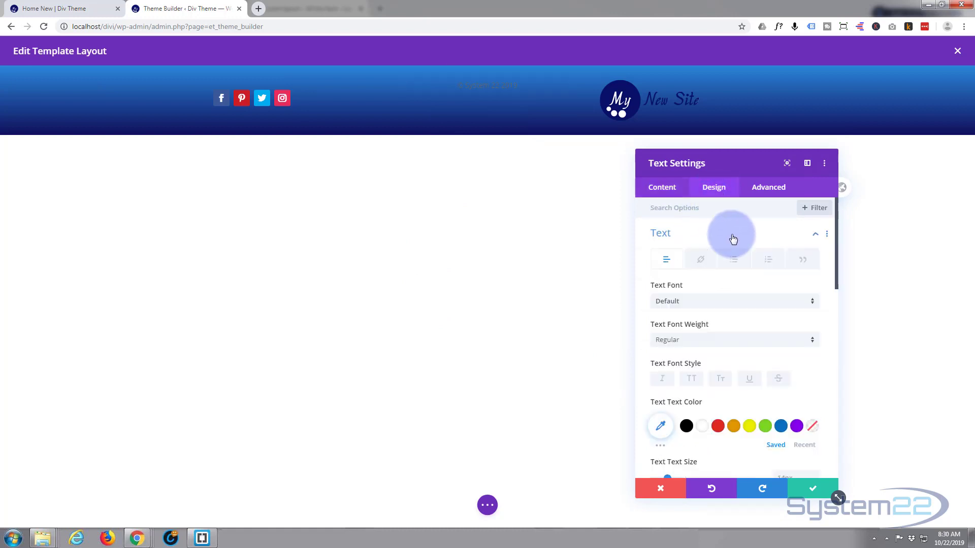
scroll(747, 340, "down", 2)
scroll(747, 340, "down", 2)
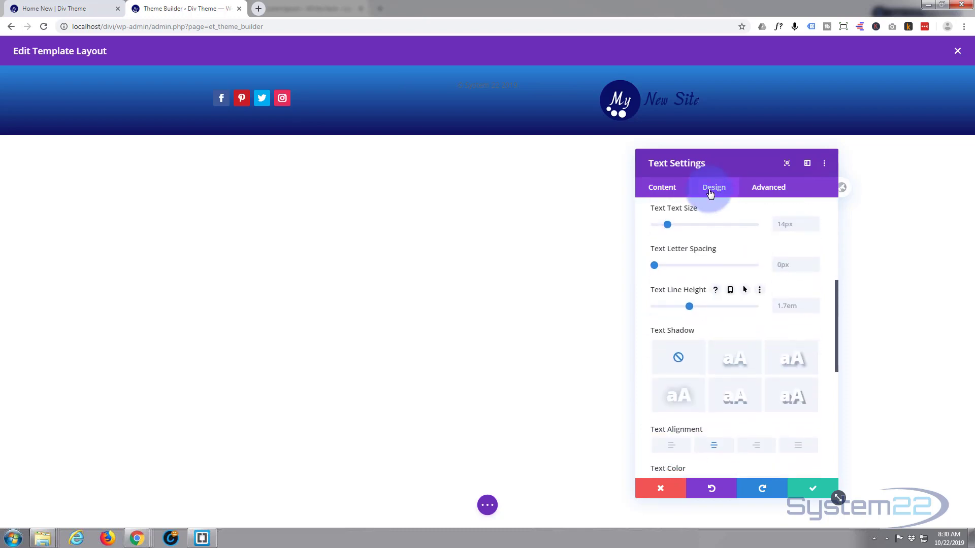
scroll(738, 297, "down", 2)
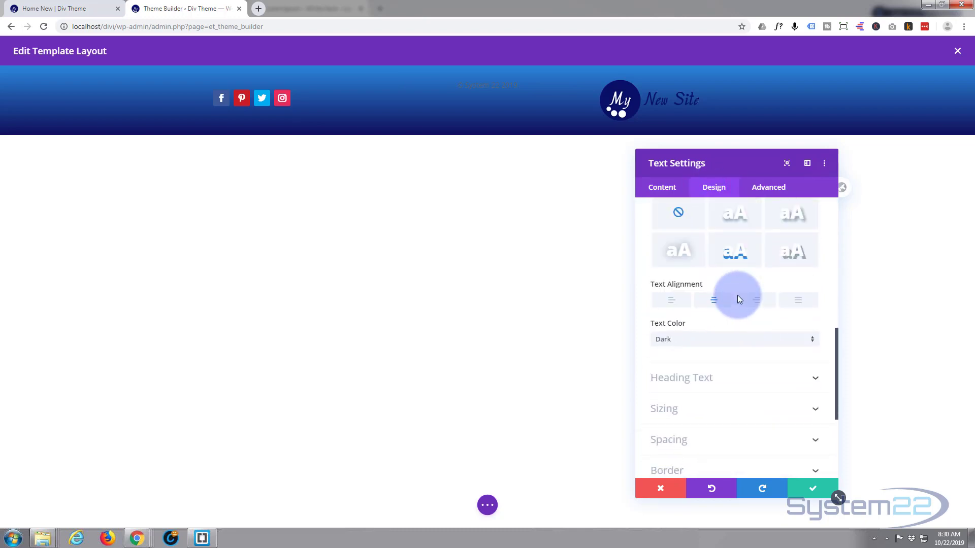
left_click(736, 335)
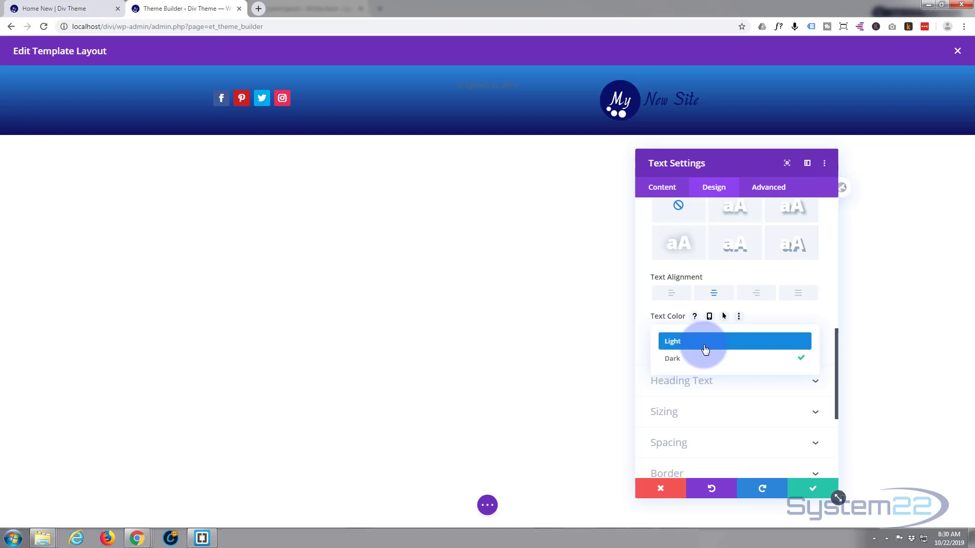
left_click(704, 349)
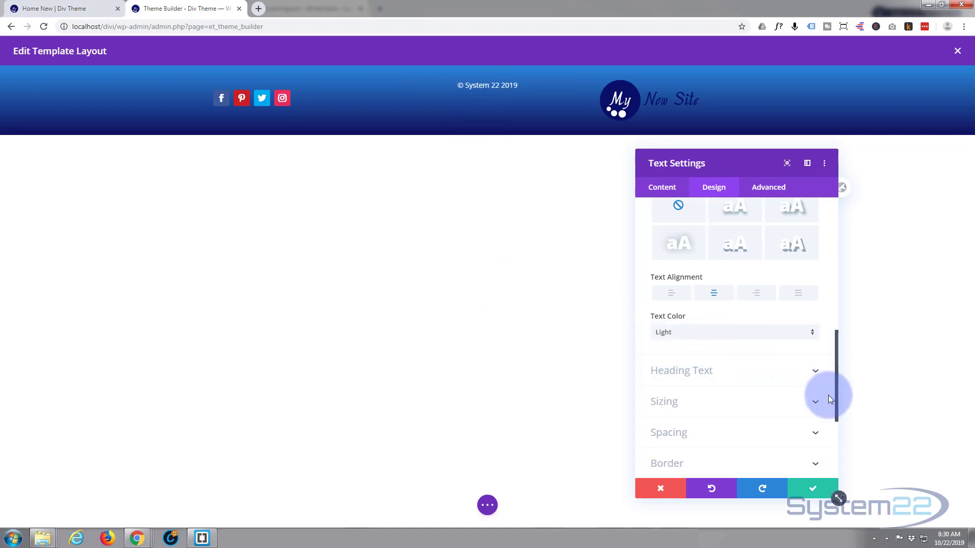
left_click(731, 435)
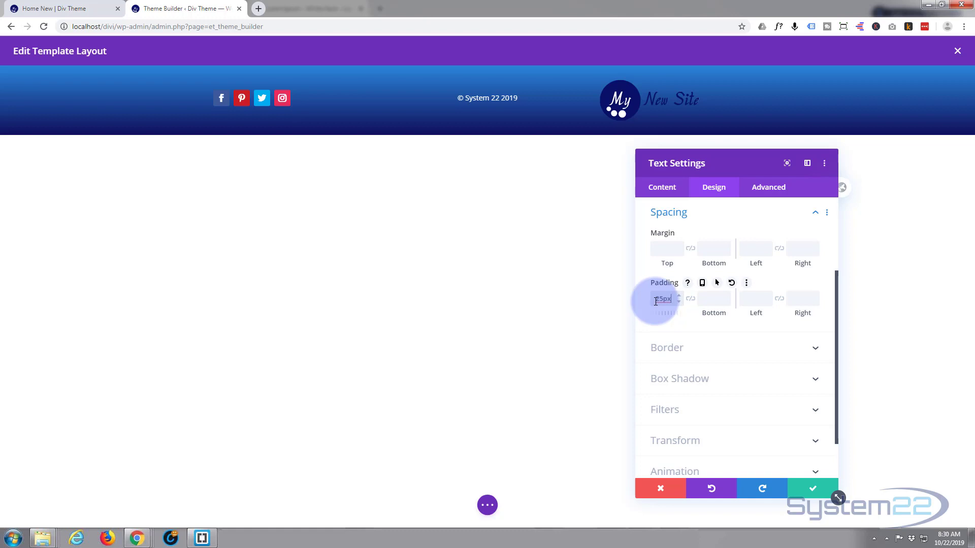
type("25px")
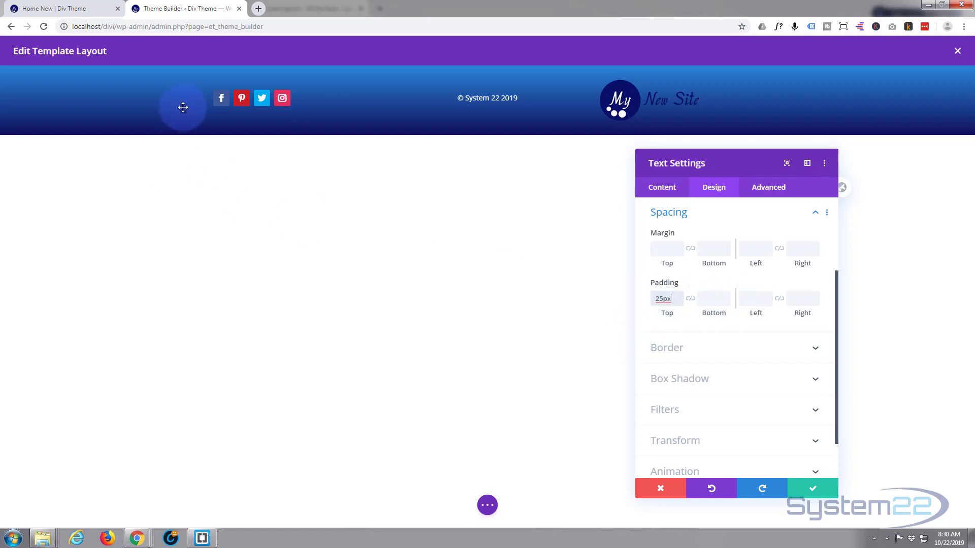
left_click(812, 489)
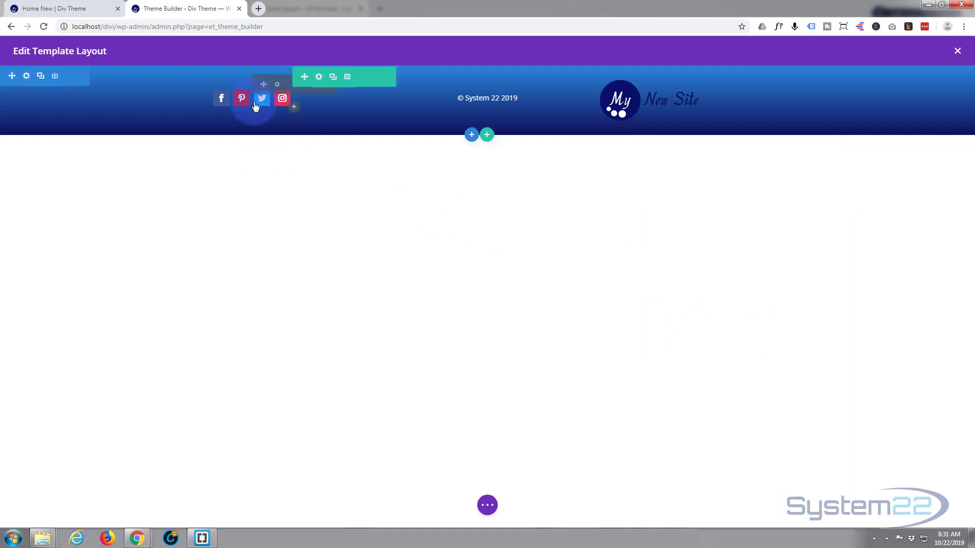
mouse_move(256, 98)
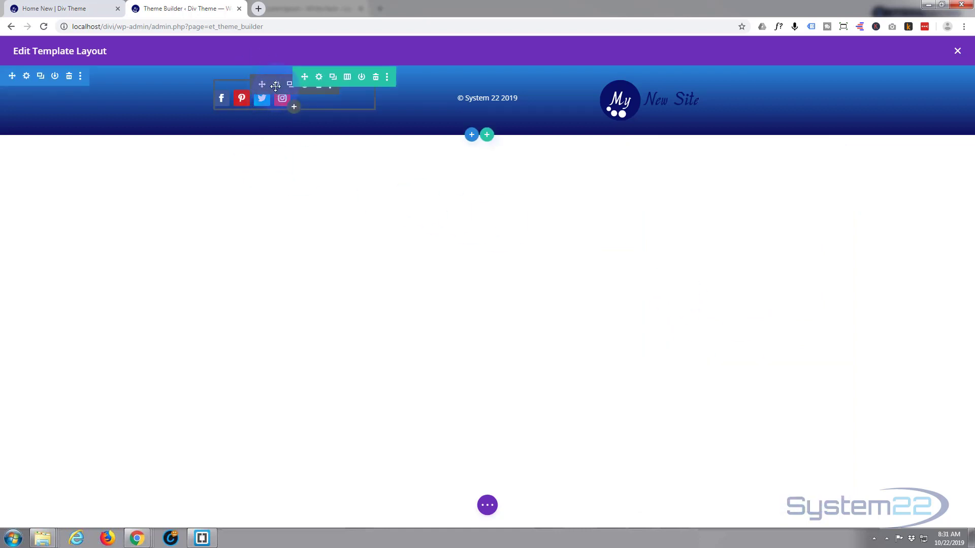
- Center-align the Social Media Follow icons in their footer column
left_click(276, 85)
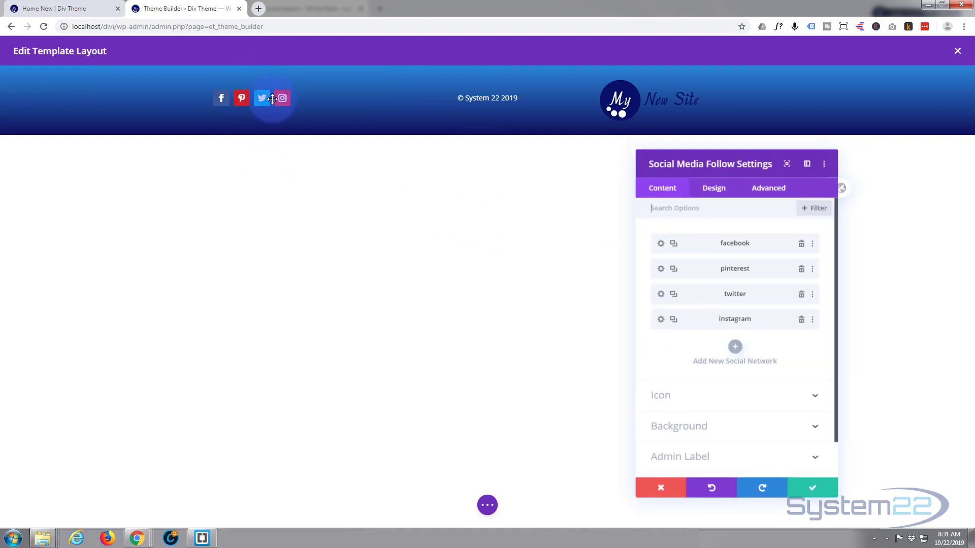
left_click(720, 192)
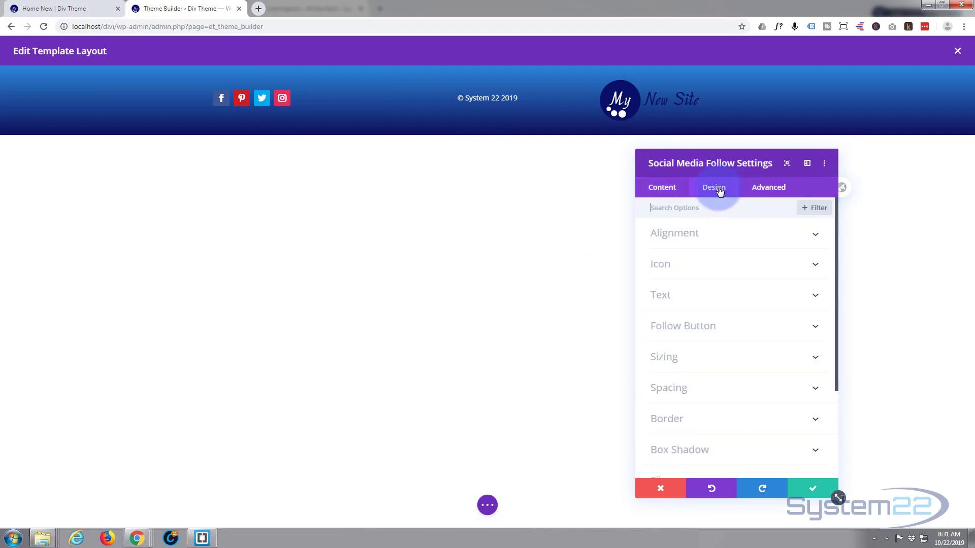
left_click(728, 235)
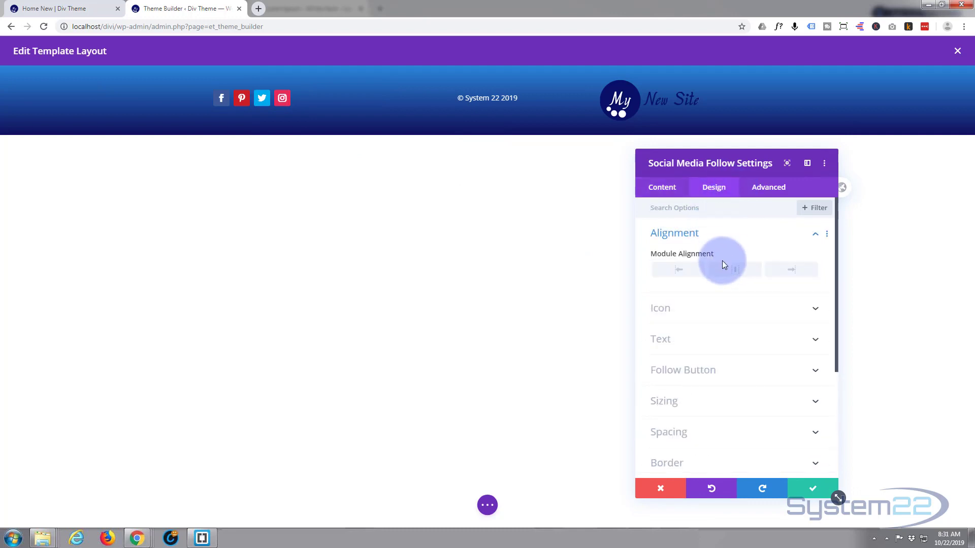
left_click(735, 272)
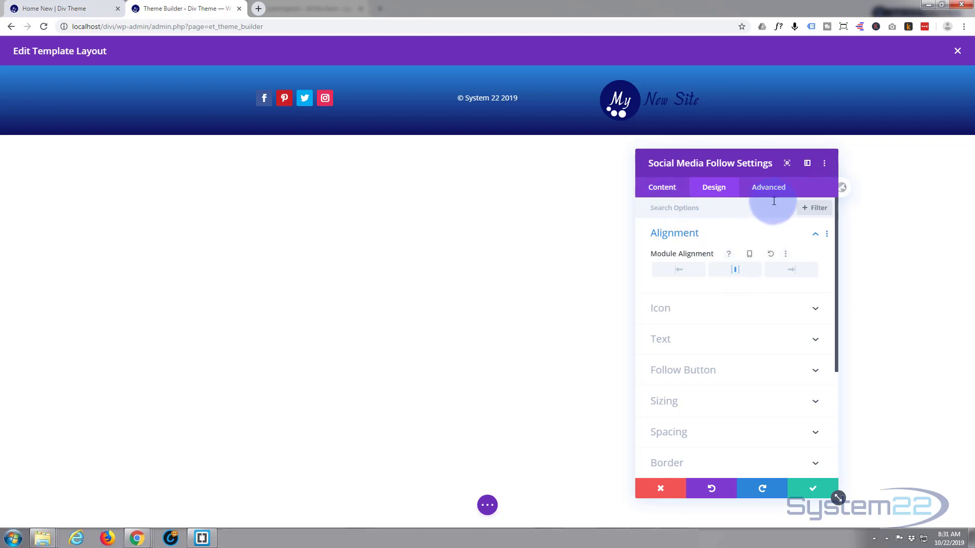
left_click(813, 488)
mouse_move(676, 99)
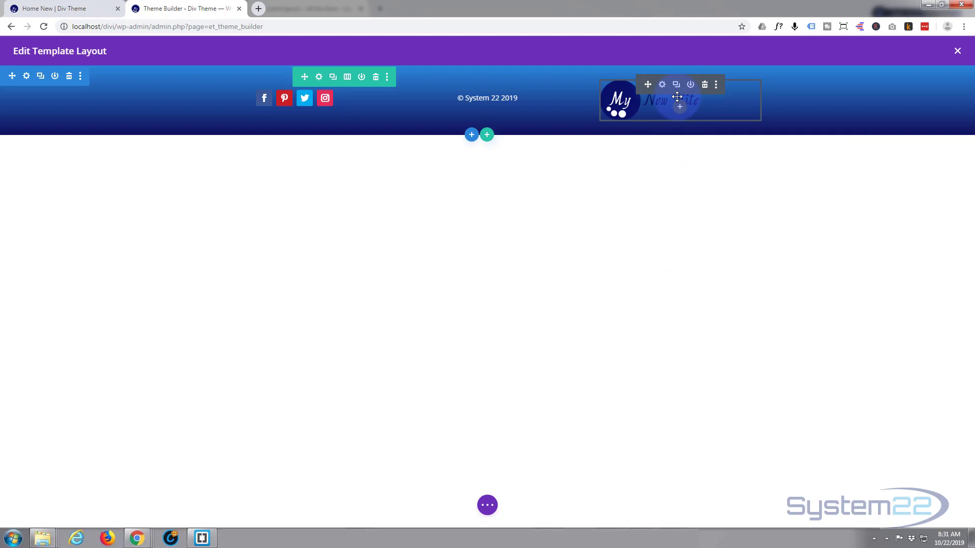
- Center-align the My New Site logo image in its footer column
left_click(662, 85)
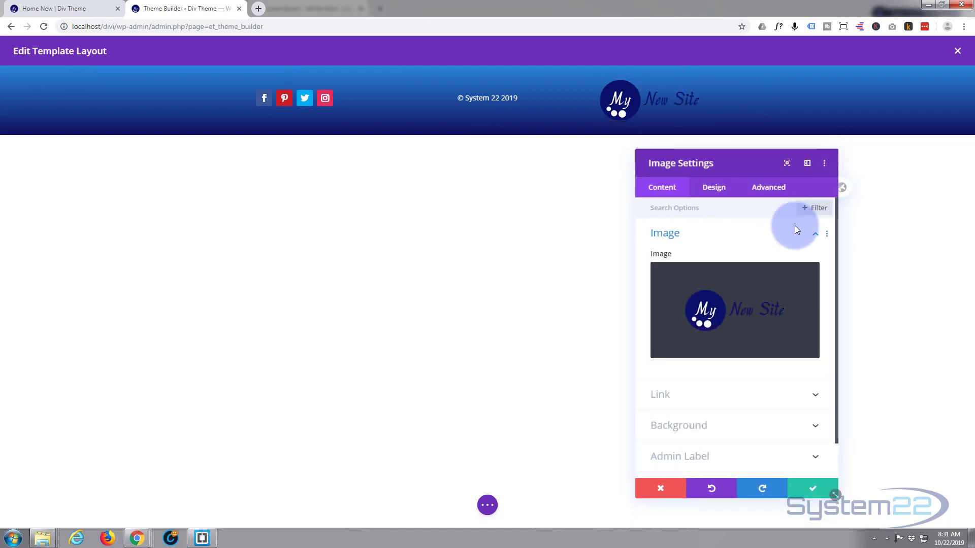
left_click(714, 190)
left_click(745, 243)
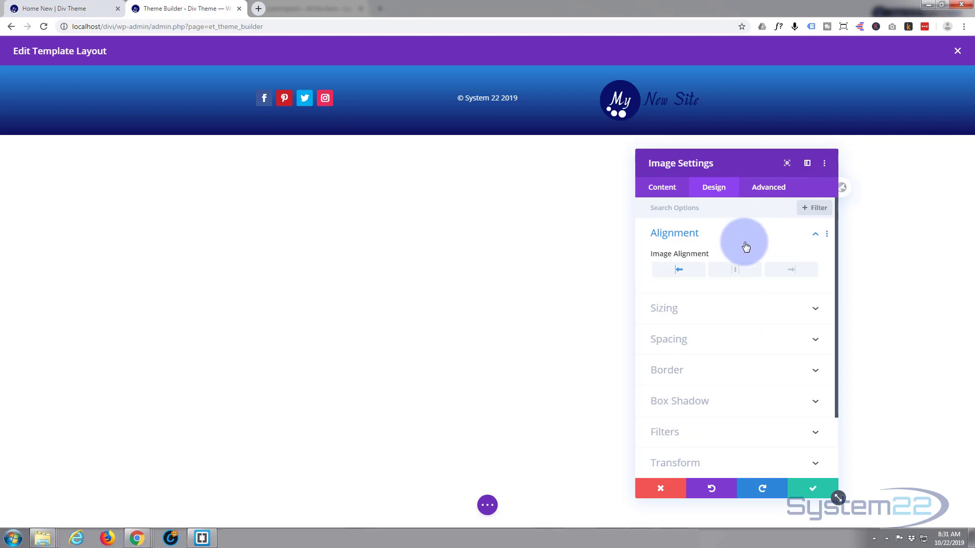
left_click(735, 270)
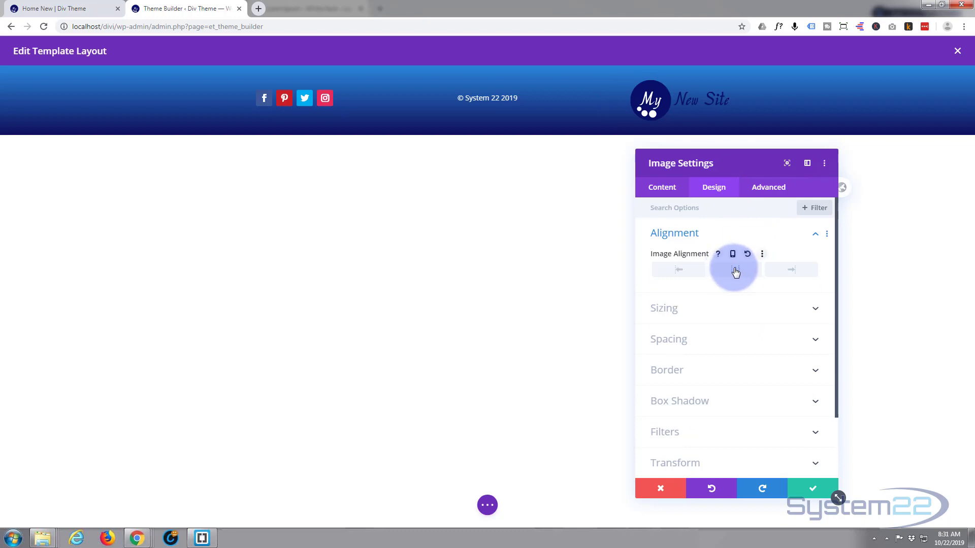
left_click(813, 488)
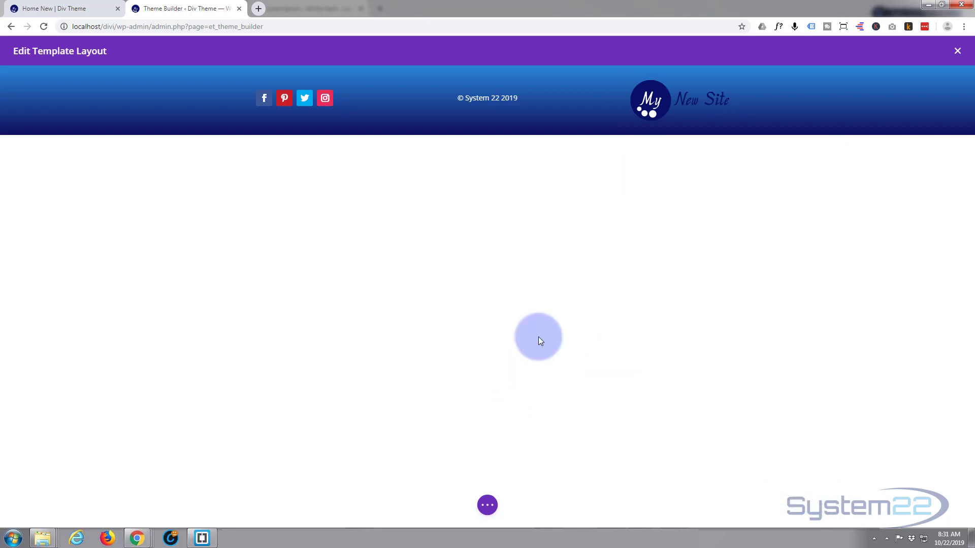
- Exit the Edit Template Layout overlay and save the Theme Builder templates
left_click(487, 505)
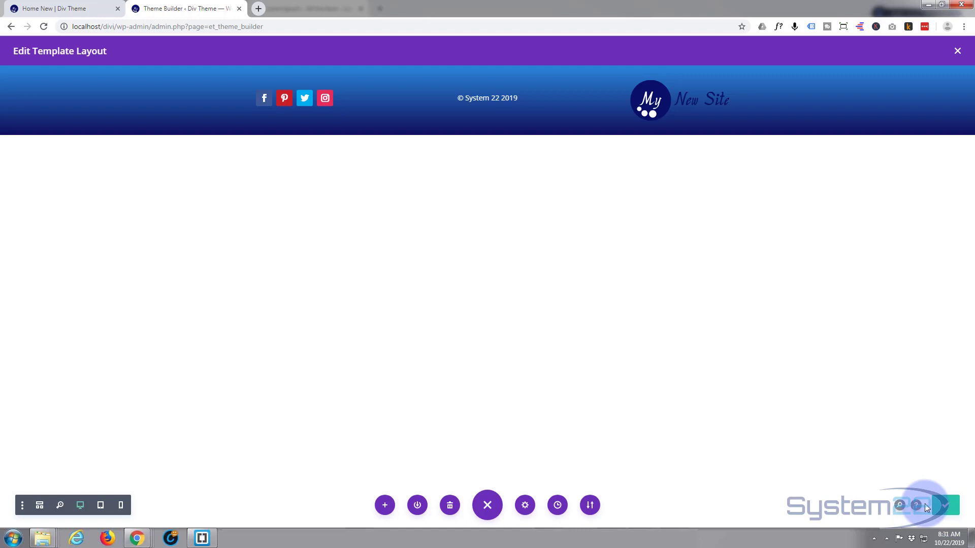
left_click(959, 52)
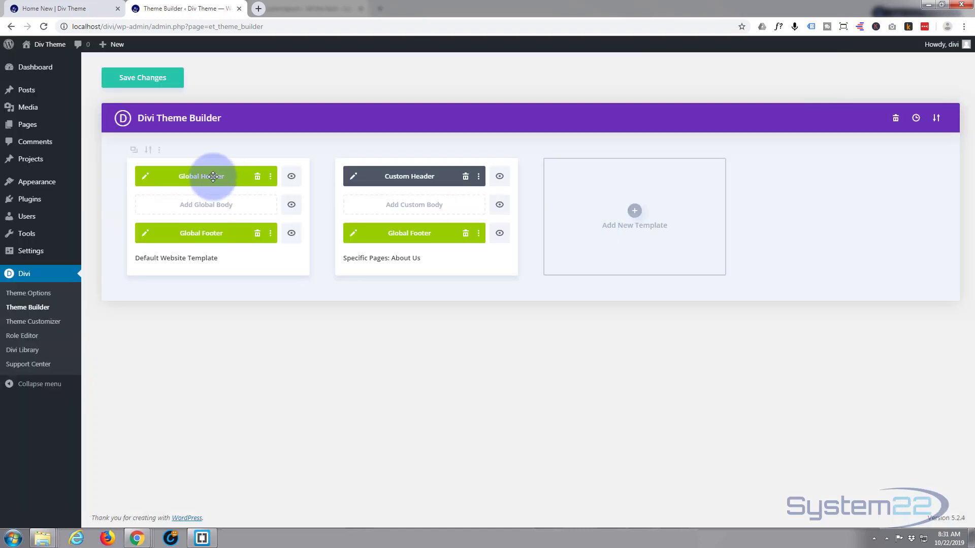
mouse_move(217, 217)
mouse_move(201, 233)
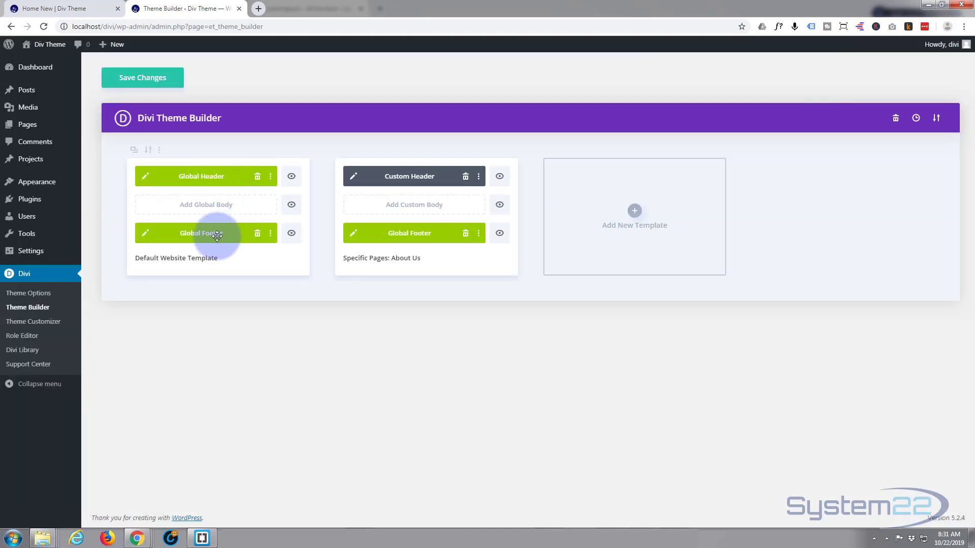
left_click(143, 81)
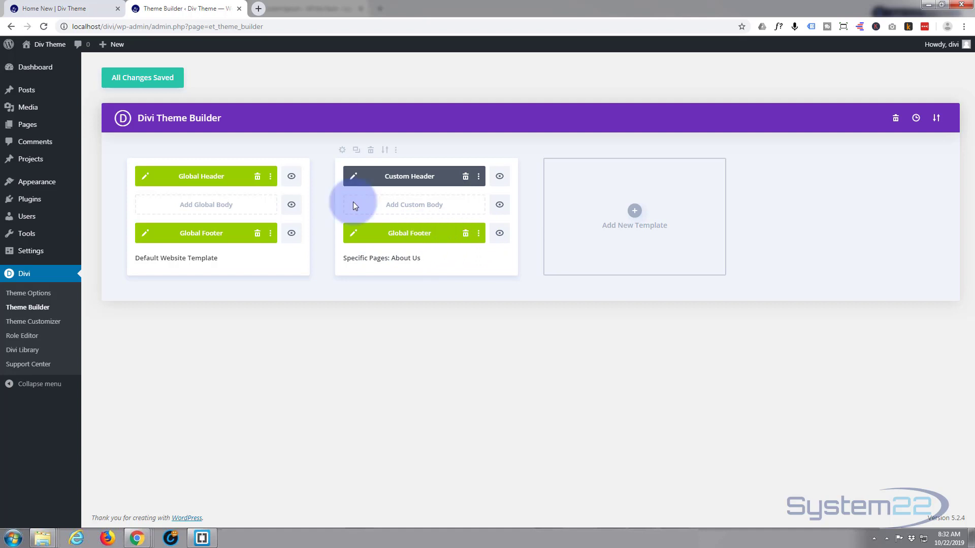
- Switch to the home page tab to view the new header and gradient footer
left_click(65, 9)
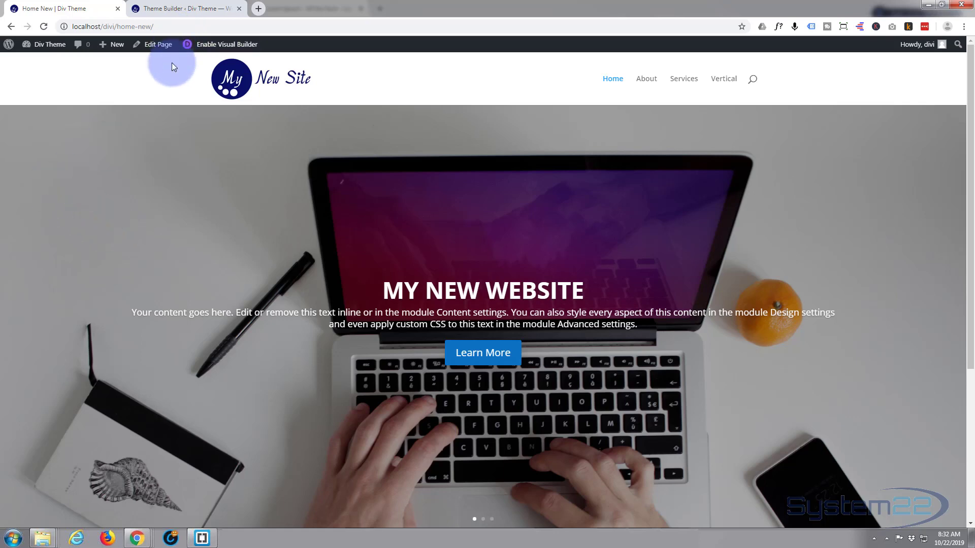
scroll(324, 202, "down", 2)
scroll(316, 200, "down", 1)
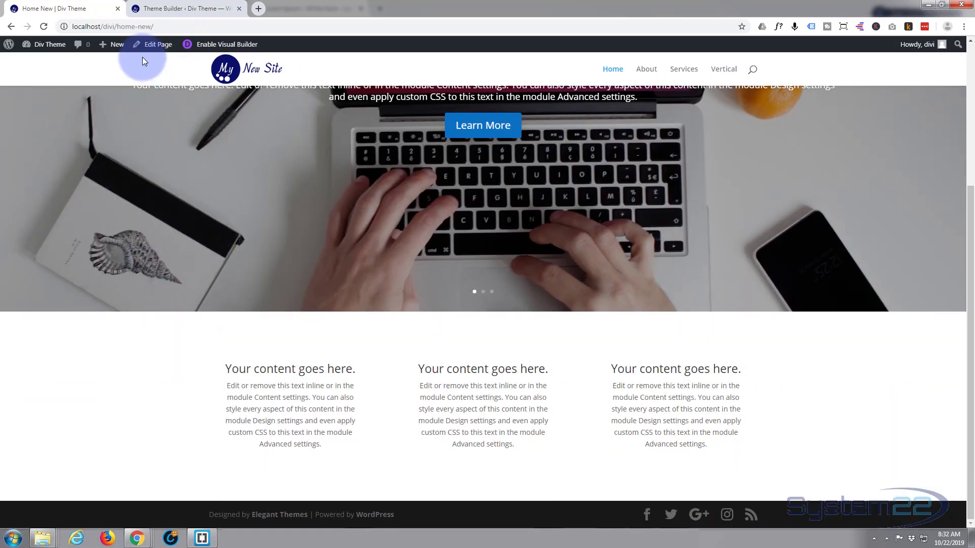
scroll(137, 508, "up", 2)
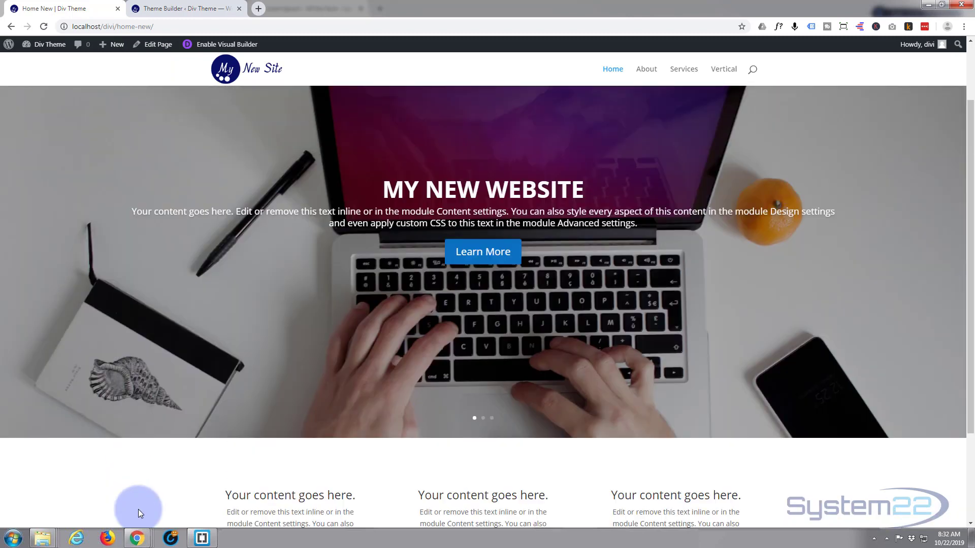
scroll(138, 507, "up", 1)
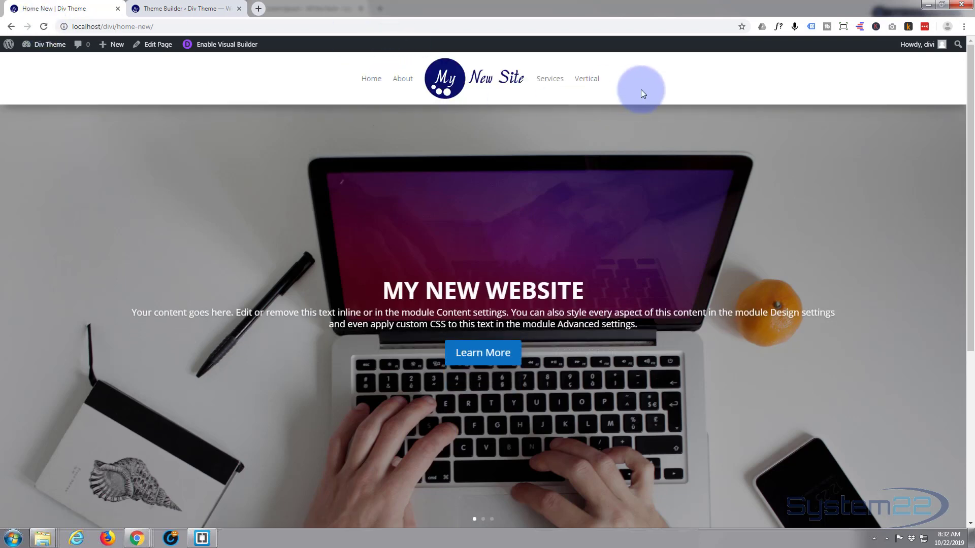
scroll(670, 84, "down", 2)
scroll(670, 84, "down", 1)
scroll(670, 85, "down", 1)
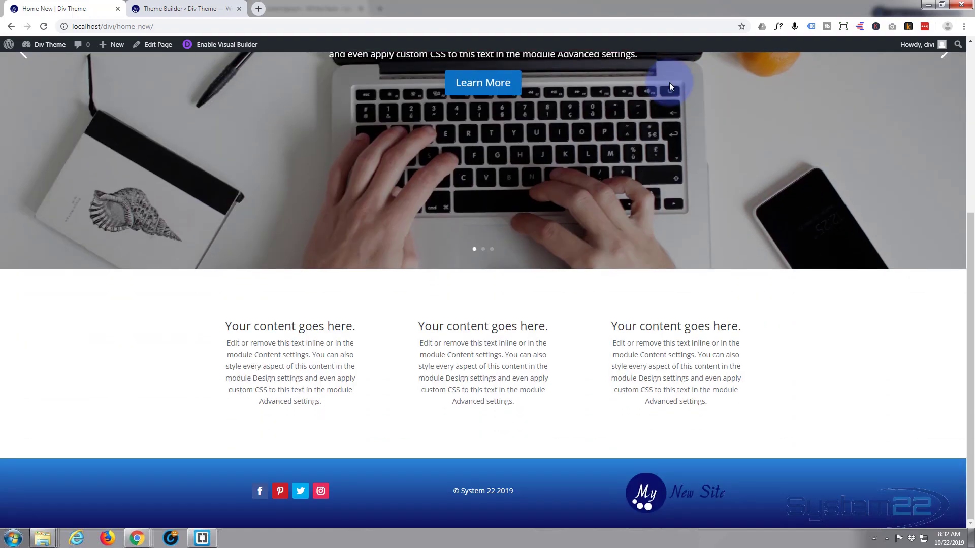
scroll(393, 500, "up", 1)
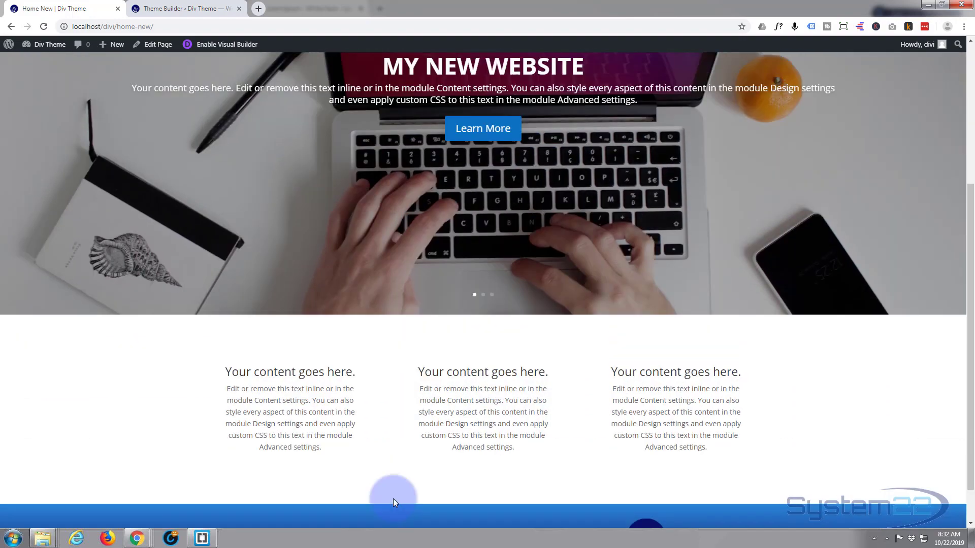
scroll(394, 499, "up", 3)
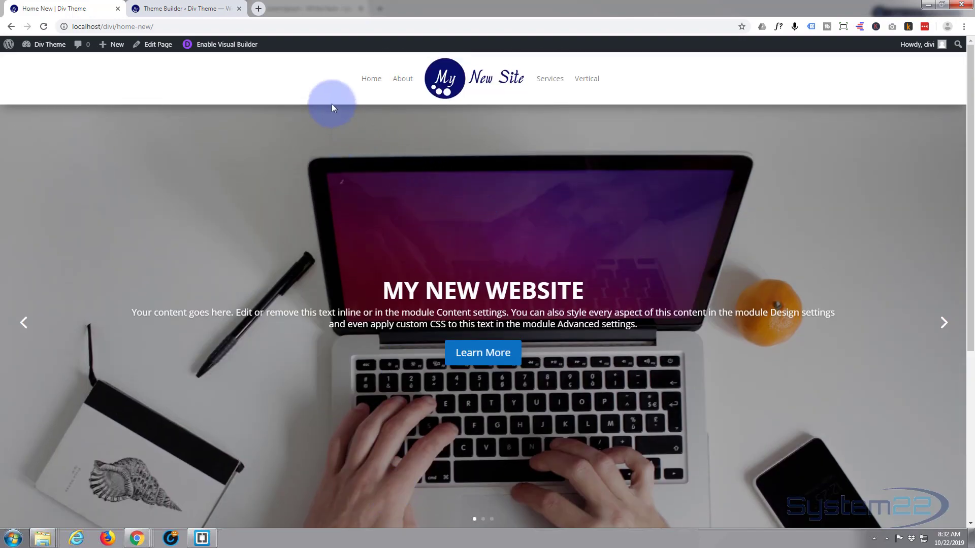
- Go to the Services page from the header menu
left_click(552, 82)
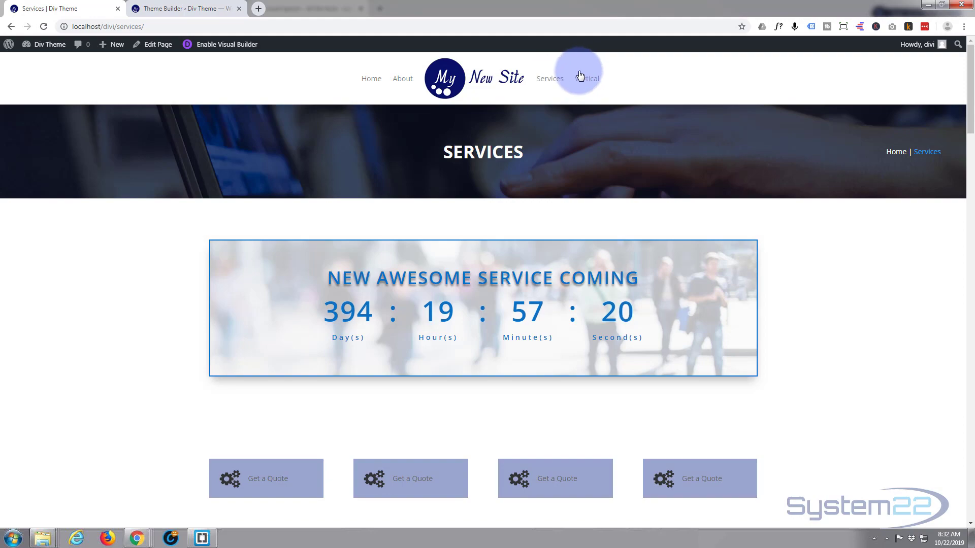
scroll(539, 190, "down", 1)
scroll(532, 208, "down", 2)
scroll(532, 212, "down", 4)
scroll(533, 219, "down", 4)
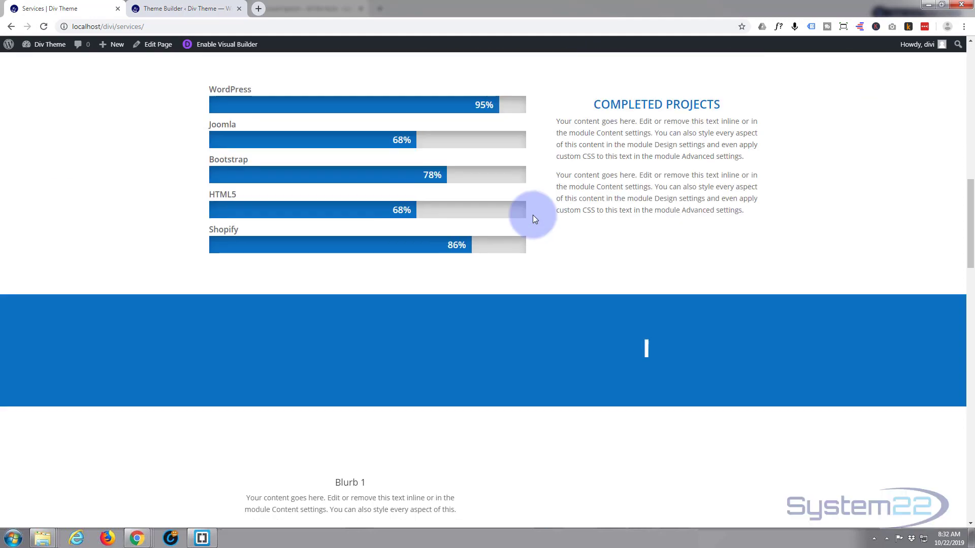
scroll(533, 220, "down", 3)
scroll(533, 219, "down", 5)
scroll(534, 219, "down", 3)
scroll(533, 220, "down", 4)
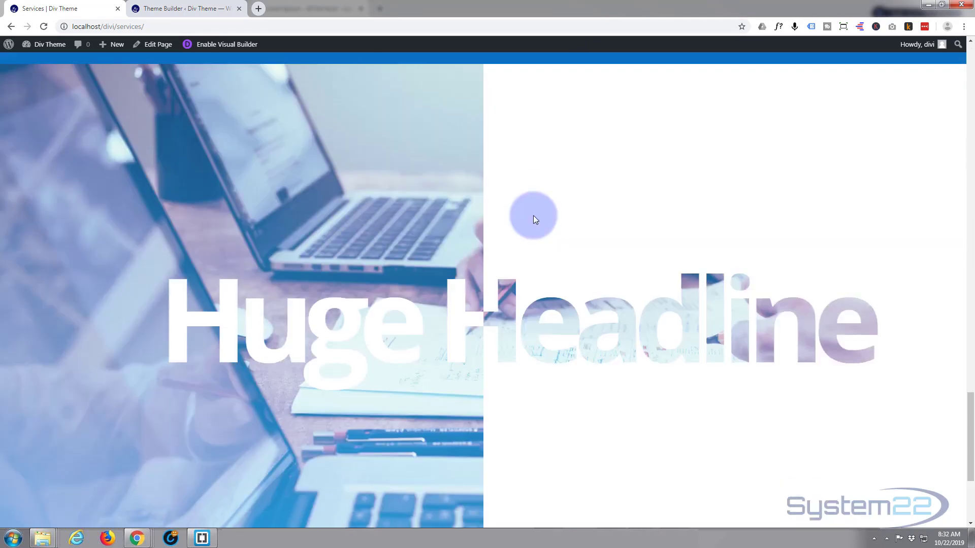
scroll(533, 220, "down", 3)
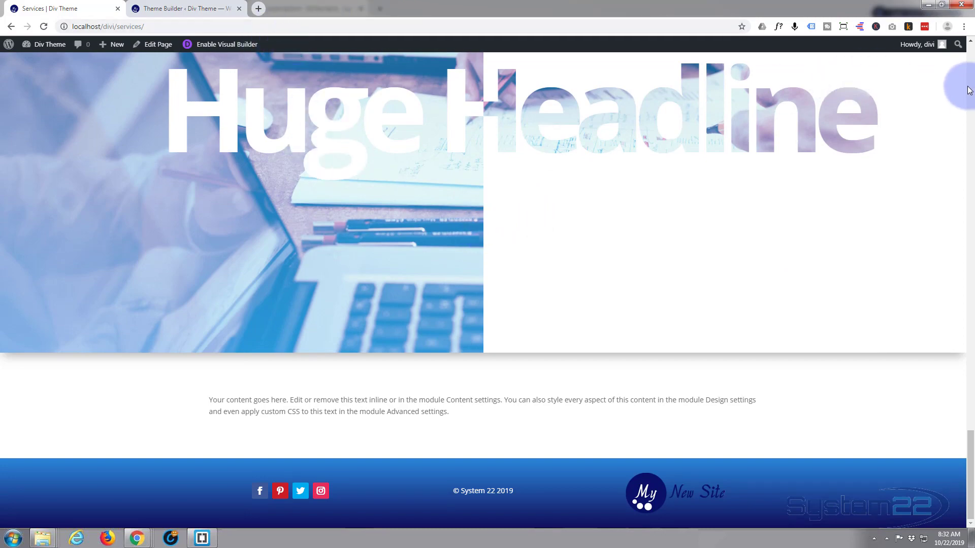
scroll(969, 79, "up", 2)
scroll(970, 79, "up", 8)
scroll(970, 78, "up", 5)
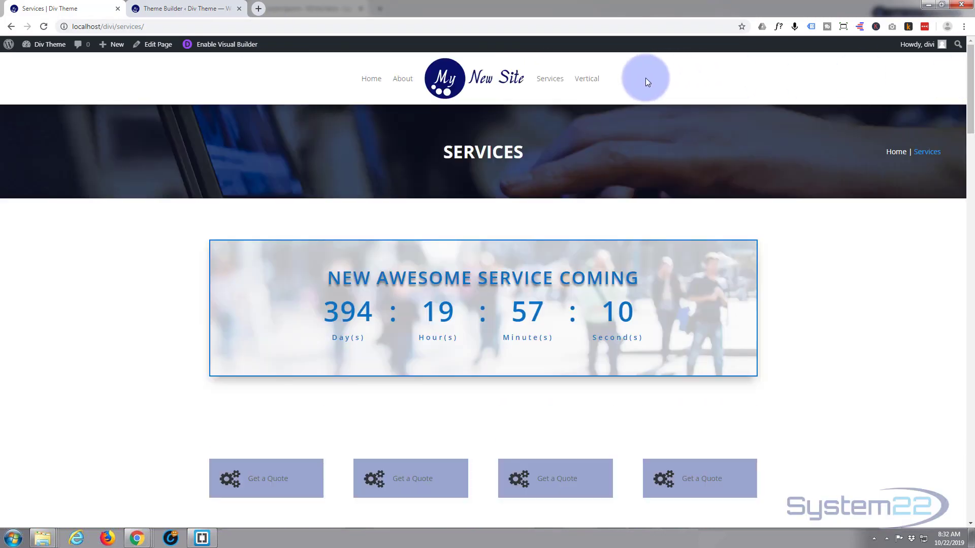
- Go to the Vertical page from the header menu
left_click(596, 82)
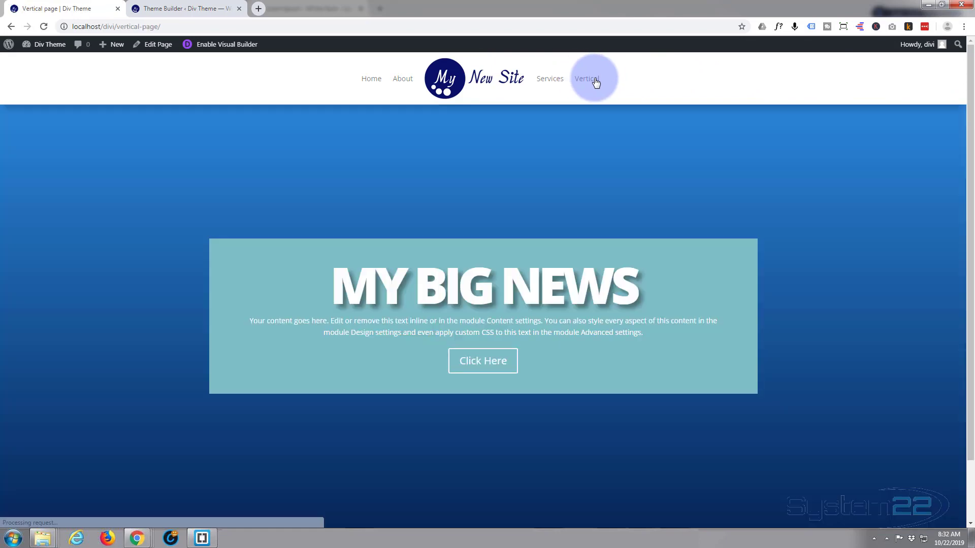
scroll(603, 252, "down", 3)
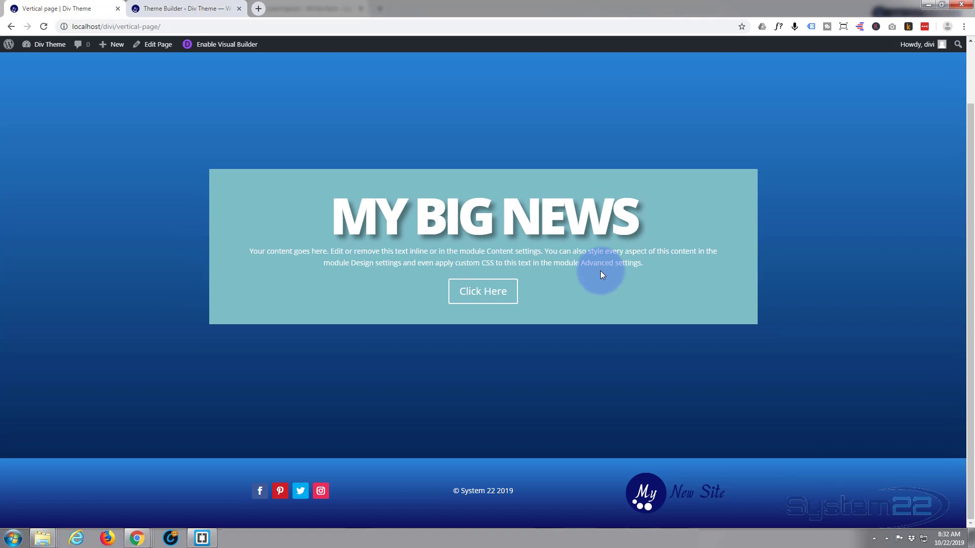
scroll(601, 272, "up", 3)
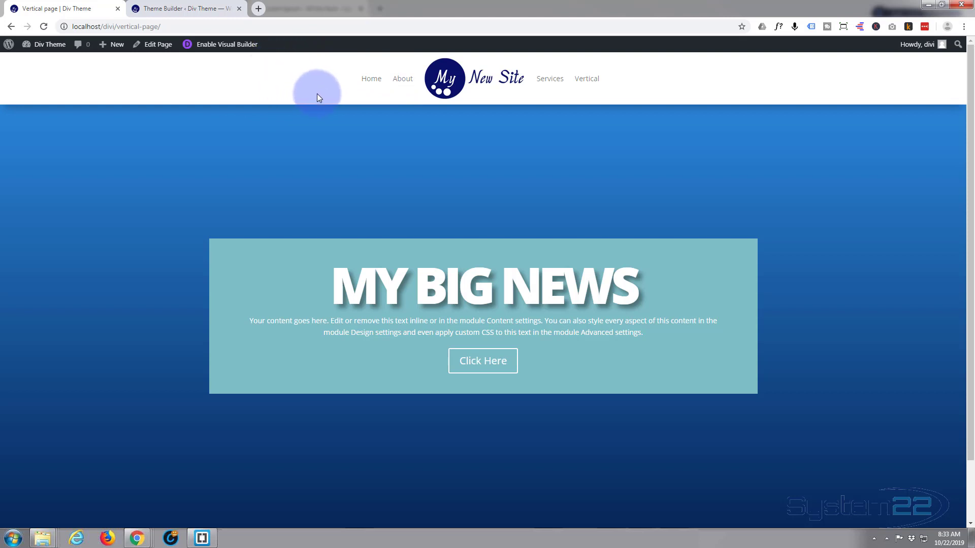
scroll(229, 288, "down", 3)
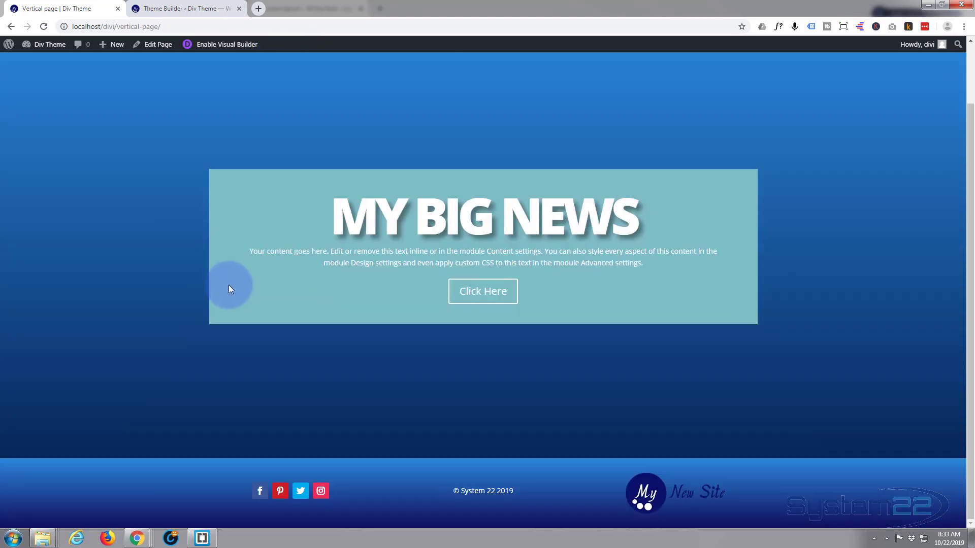
scroll(165, 426, "up", 3)
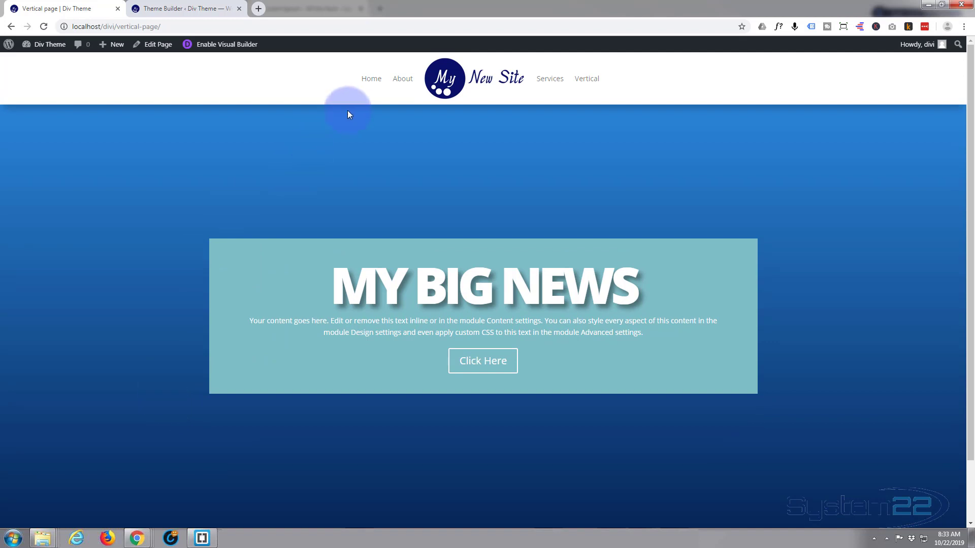
- Visit the About Us page, which keeps its custom header, then return to Home
left_click(405, 81)
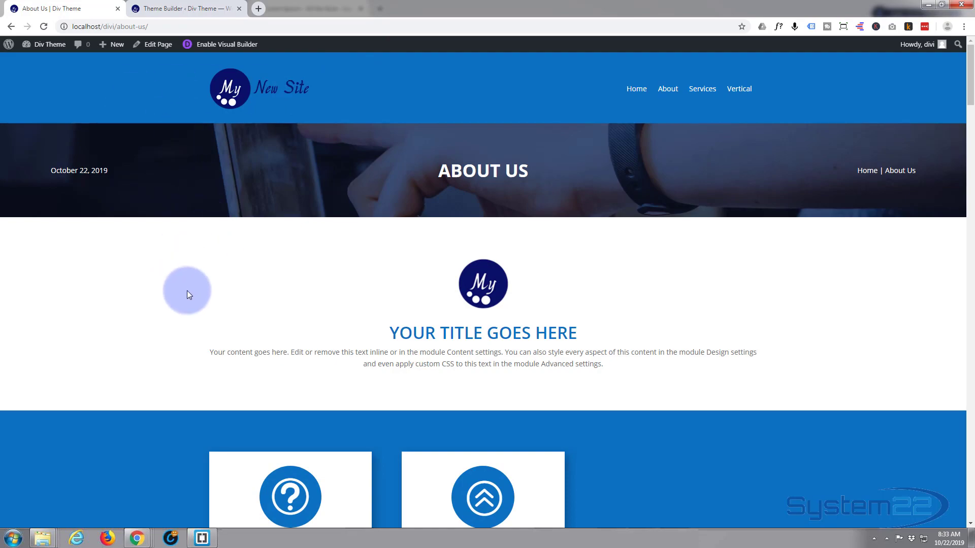
scroll(187, 286, "down", 2)
scroll(187, 285, "down", 5)
scroll(188, 287, "down", 5)
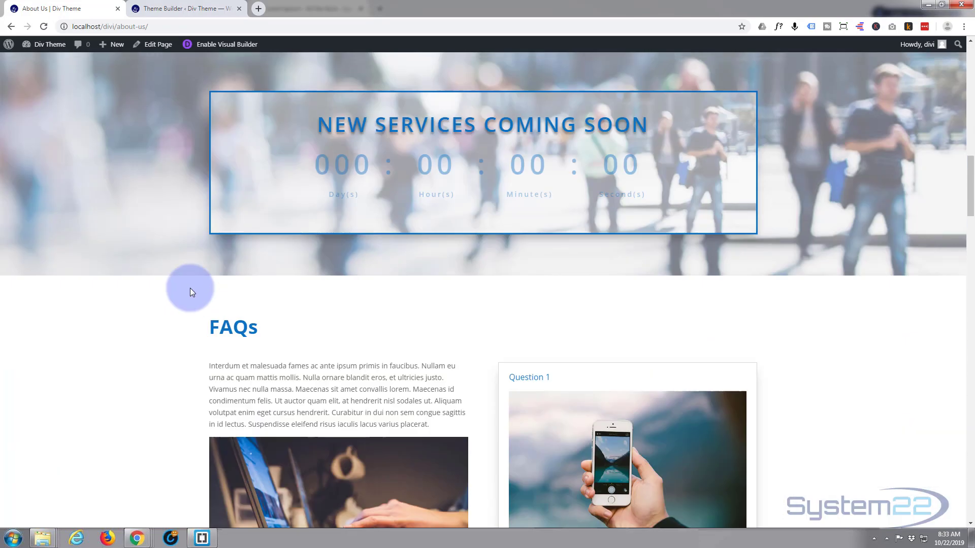
scroll(190, 289, "down", 5)
scroll(192, 290, "down", 2)
scroll(192, 291, "down", 5)
scroll(192, 292, "down", 3)
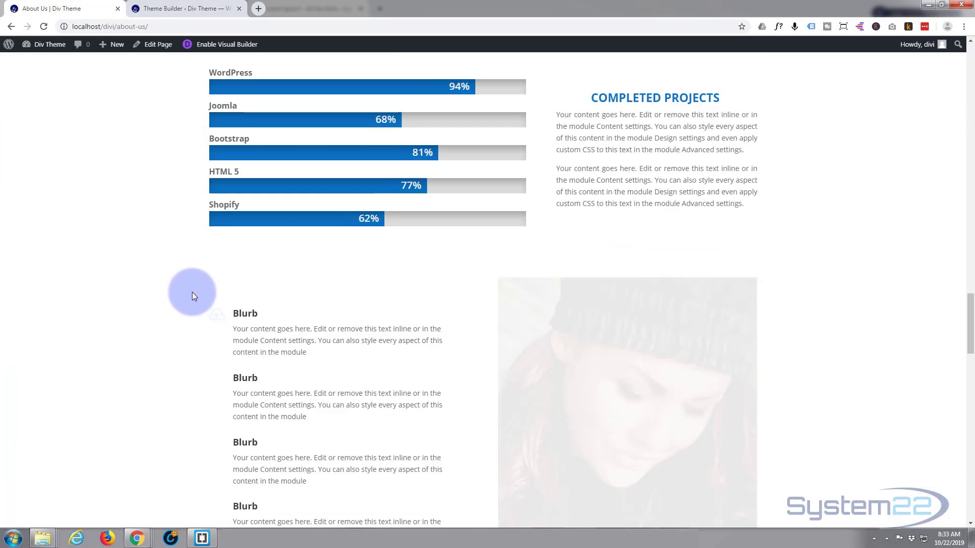
scroll(192, 291, "down", 3)
scroll(191, 292, "down", 5)
scroll(192, 292, "down", 2)
scroll(190, 291, "down", 5)
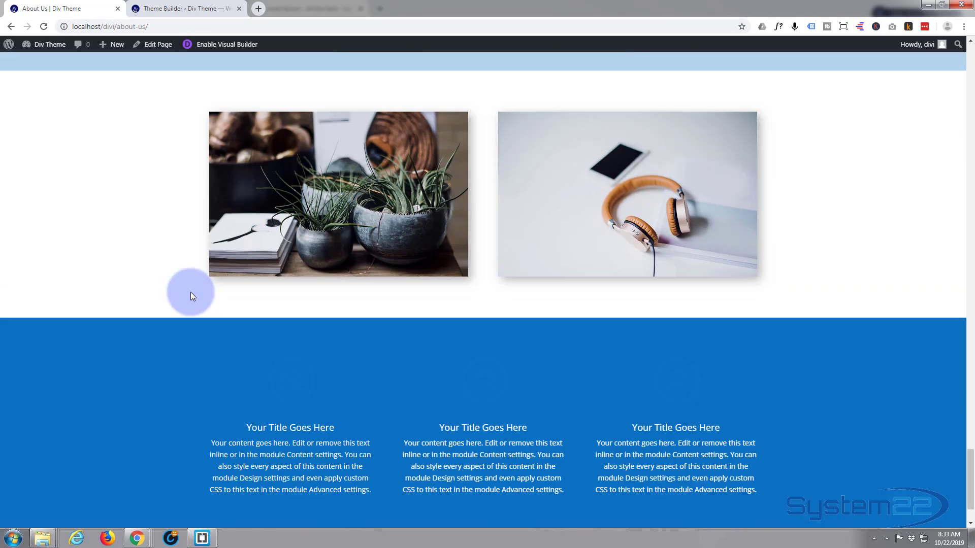
scroll(191, 292, "down", 2)
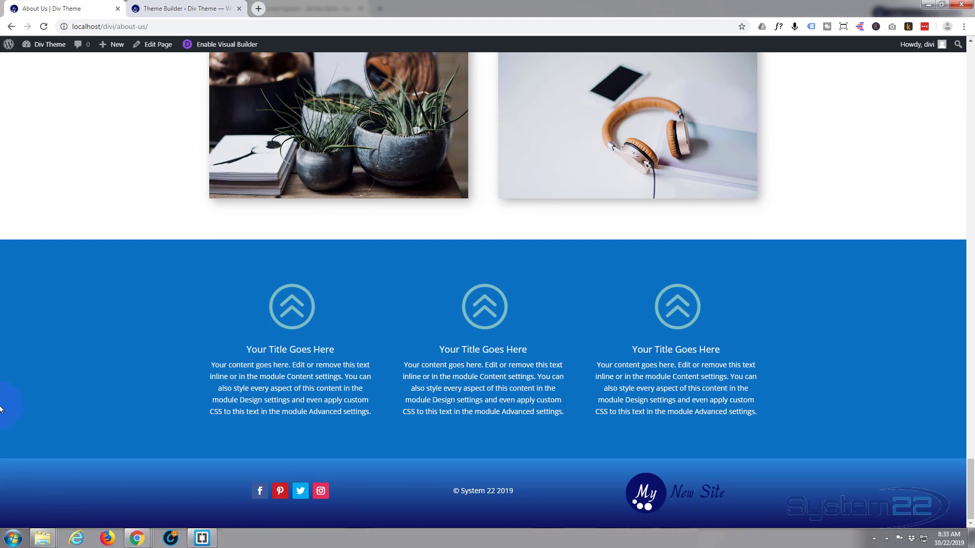
scroll(74, 429, "up", 1)
scroll(73, 428, "up", 3)
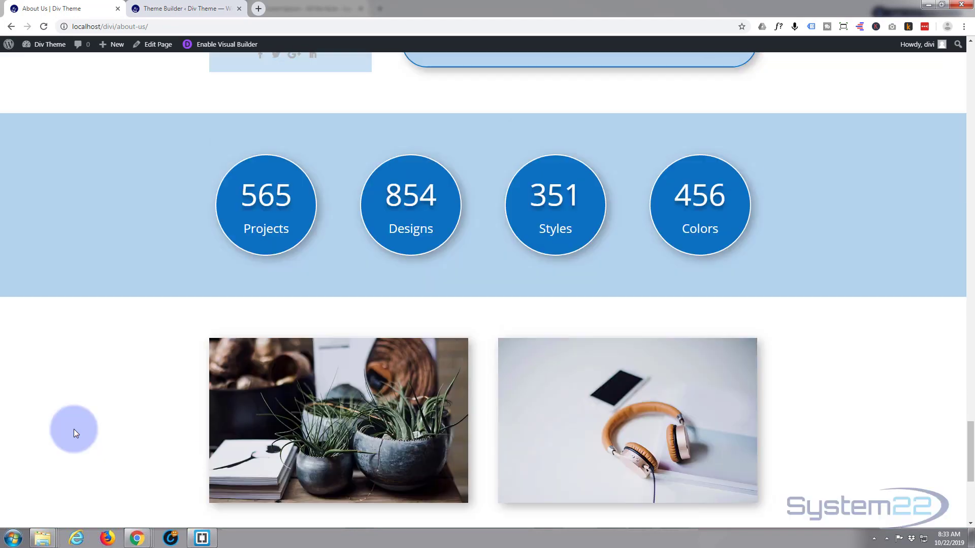
scroll(74, 429, "up", 3)
scroll(74, 431, "up", 3)
scroll(75, 429, "up", 3)
scroll(74, 429, "up", 2)
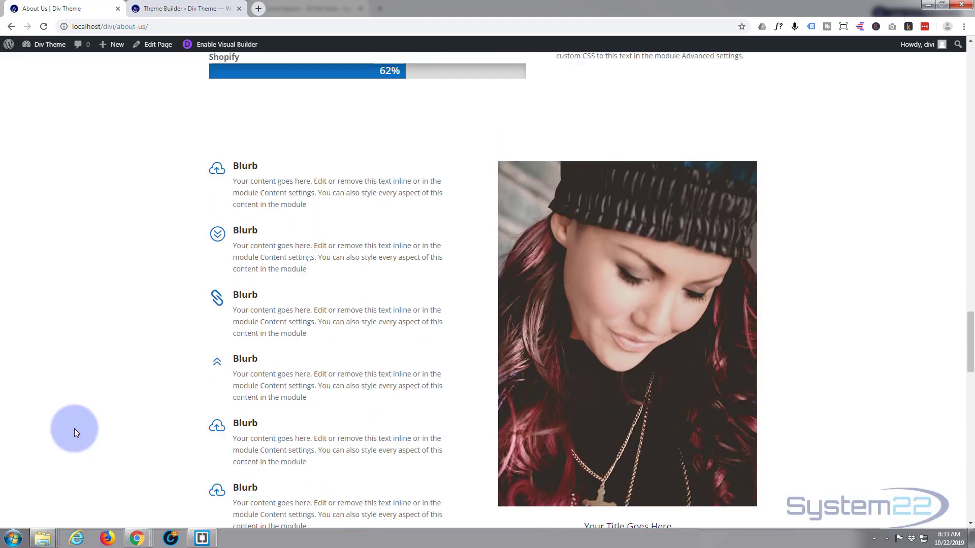
scroll(75, 428, "up", 3)
scroll(74, 428, "up", 3)
scroll(75, 427, "up", 3)
scroll(74, 427, "up", 2)
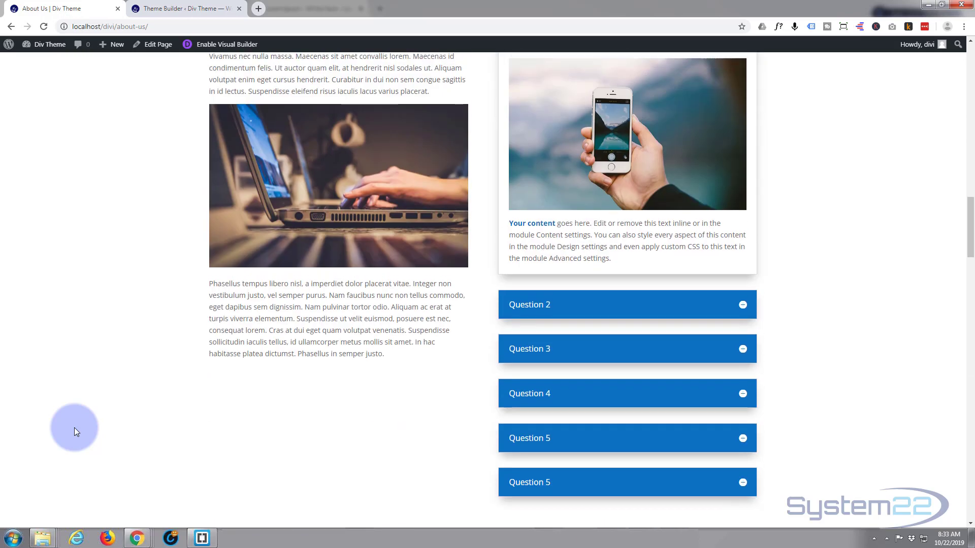
scroll(74, 428, "up", 3)
scroll(74, 427, "up", 2)
scroll(74, 430, "up", 3)
scroll(74, 431, "up", 3)
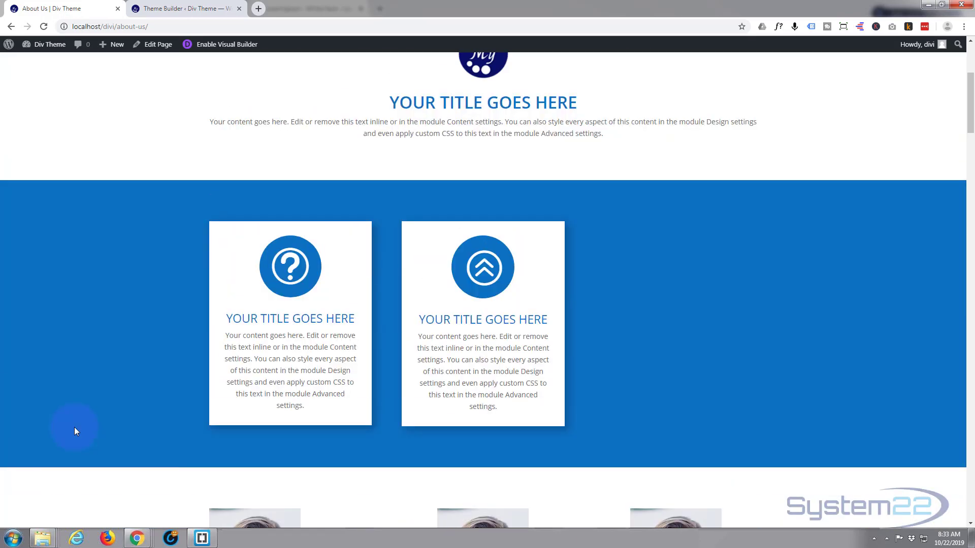
scroll(74, 432, "up", 3)
scroll(74, 431, "up", 2)
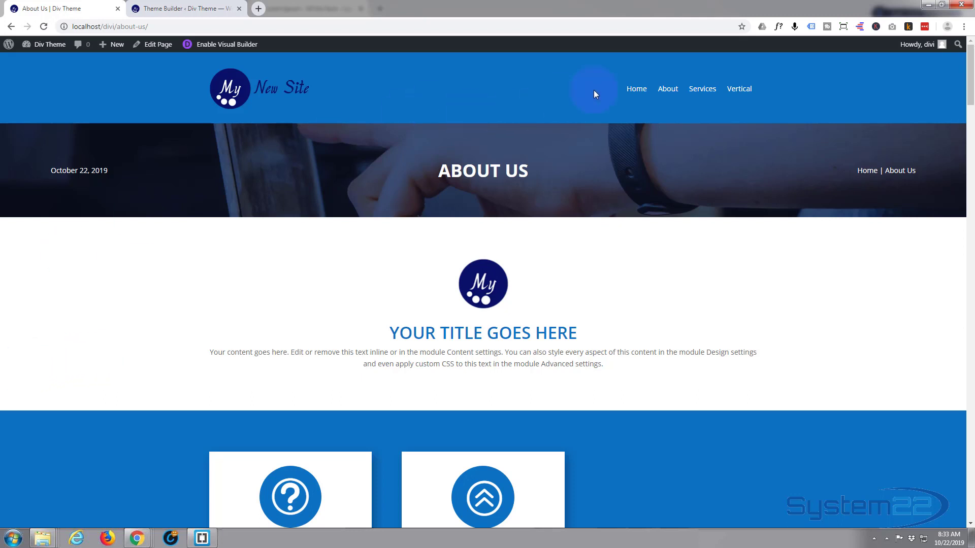
left_click(631, 91)
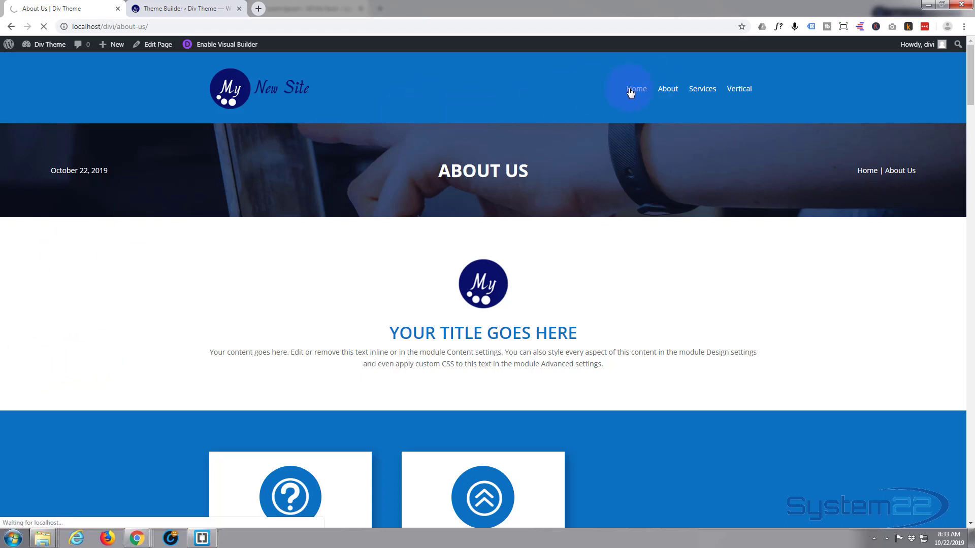